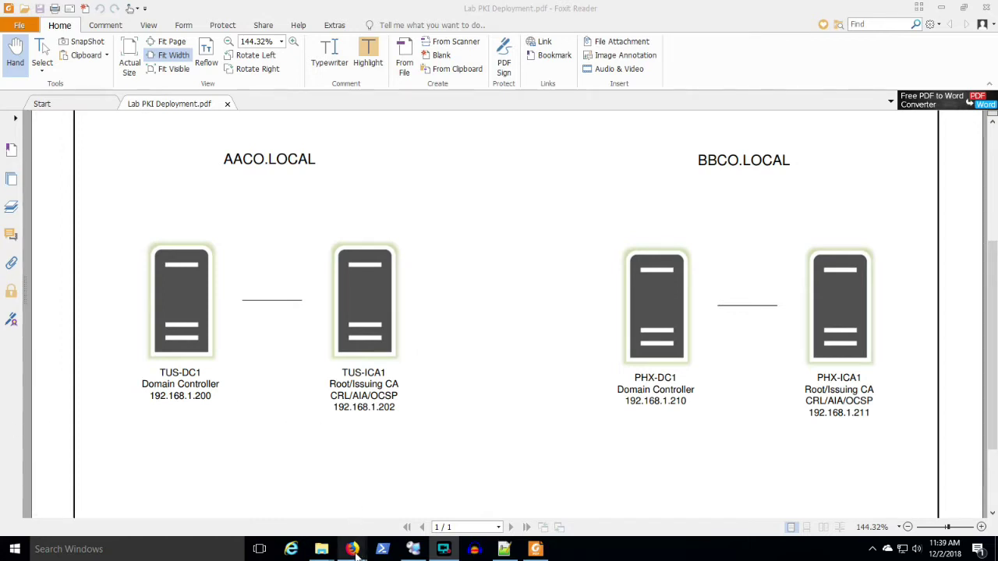
Skim the cross-forest enrollment docs page, then go back to the lab PKI diagram PDF
mouse_move(355, 550)
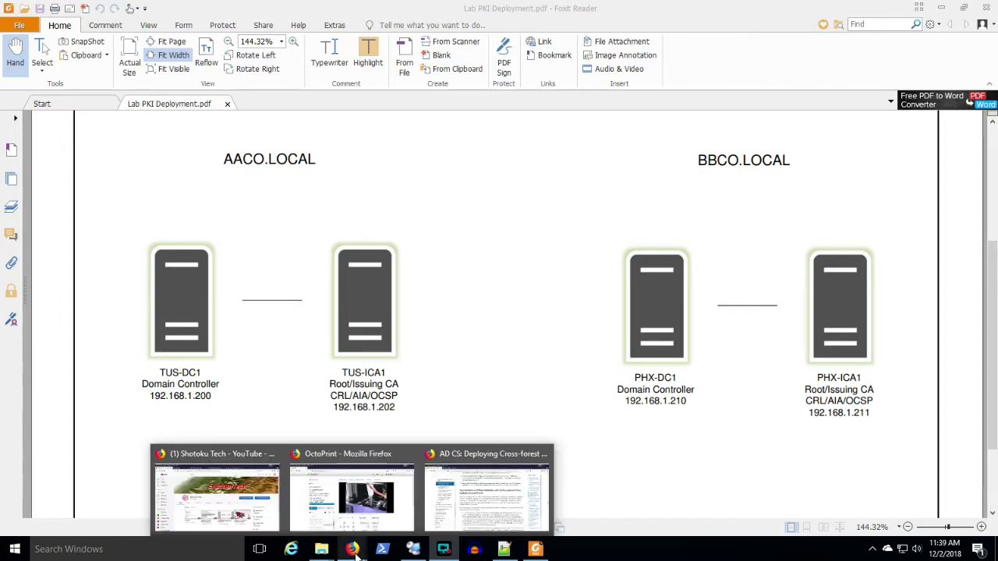
left_click(448, 518)
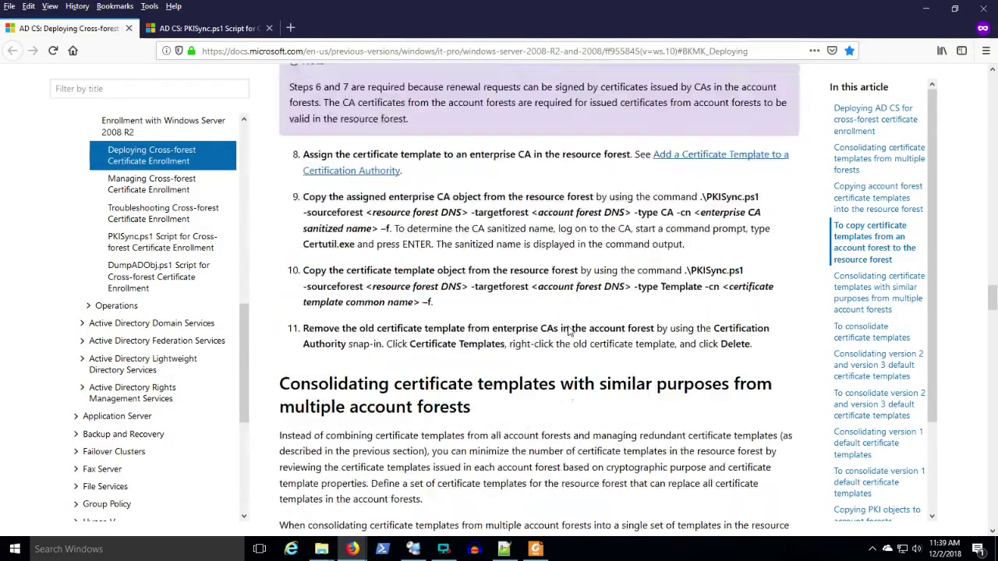
scroll(571, 332, "up", 10)
scroll(568, 331, "up", 10)
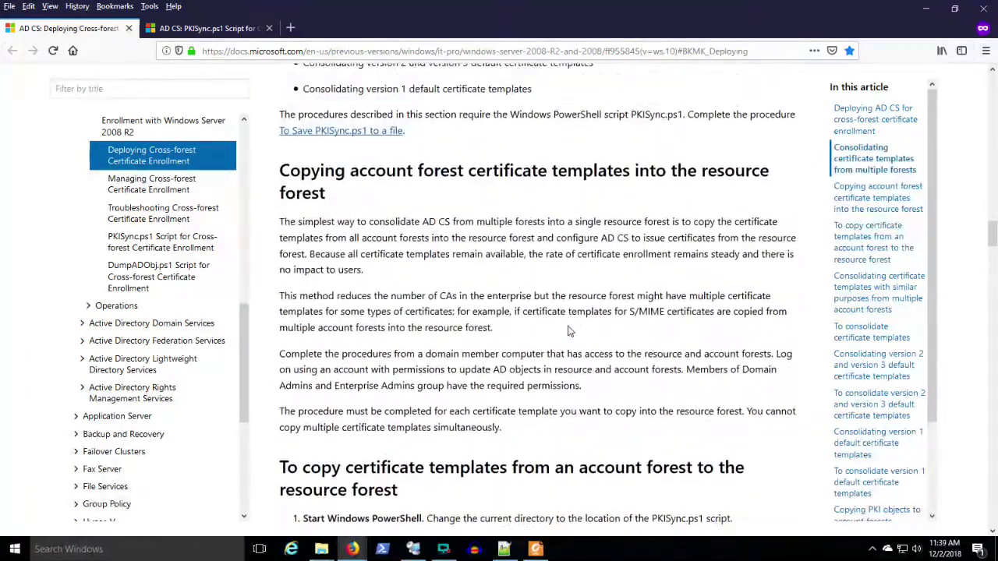
scroll(568, 327, "up", 10)
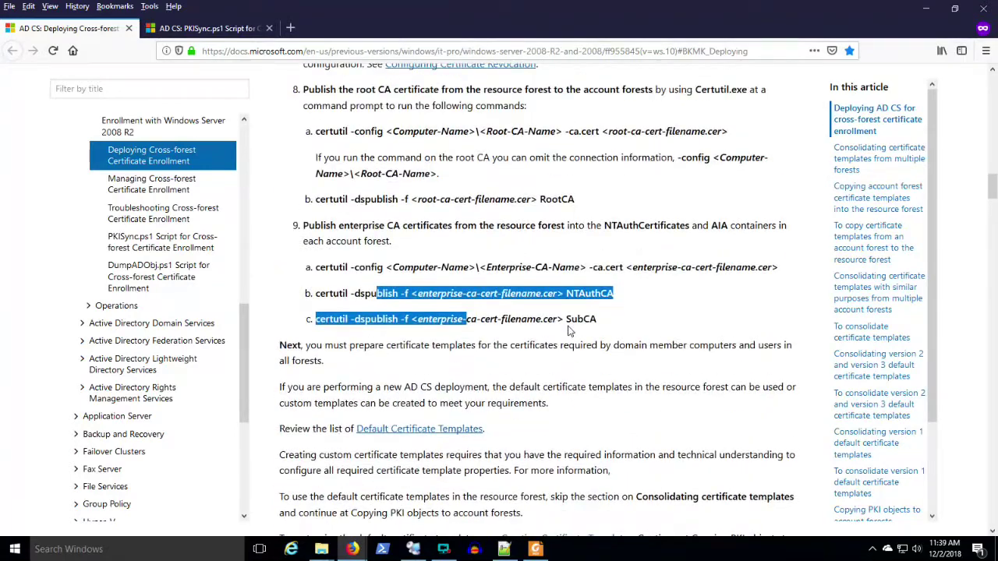
scroll(568, 331, "down", 3)
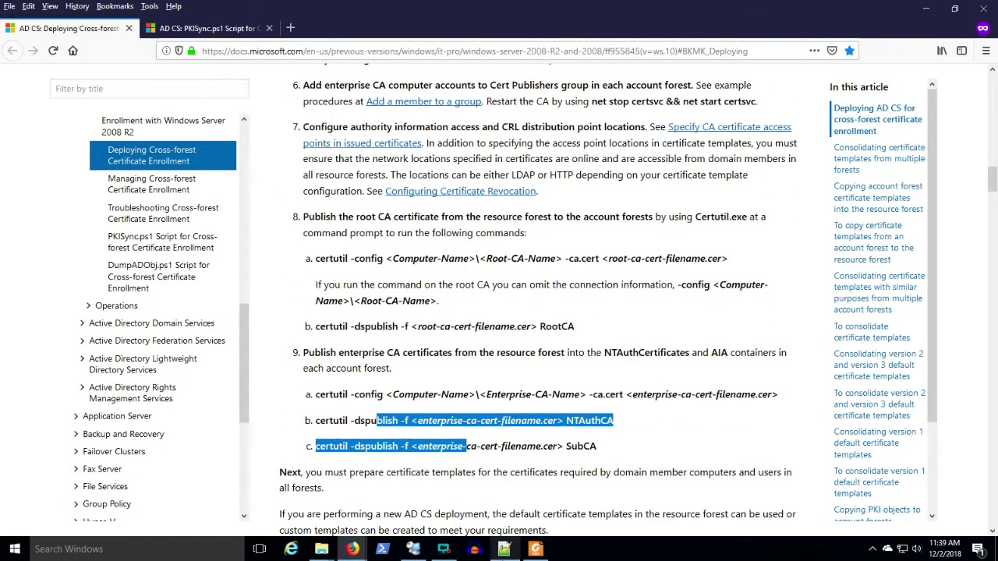
left_click(534, 550)
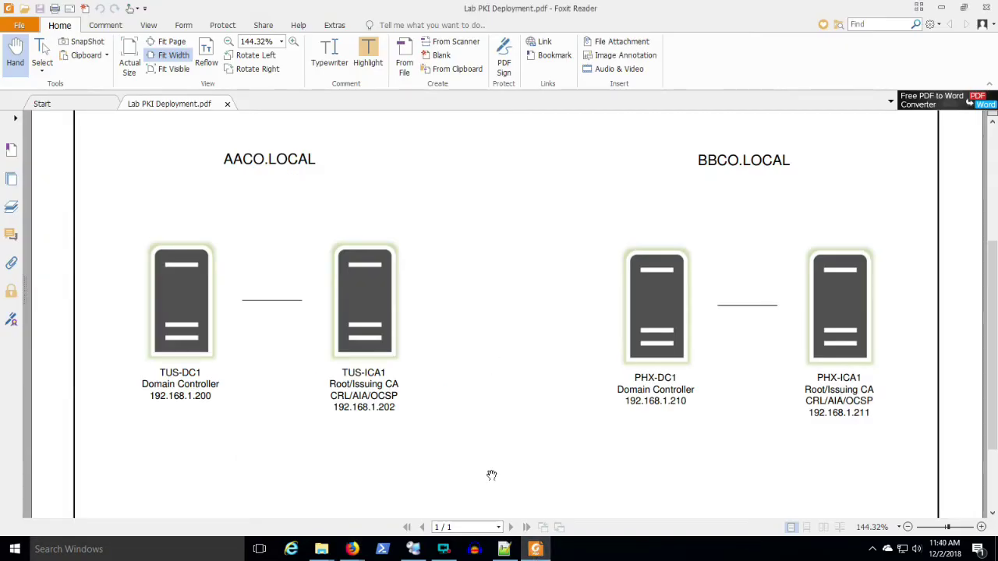
On PHX-DC1 in ADSI Edit, check NTAuthCertificates' cACertificate lists two CA certificates, changing nothing
left_click(413, 550)
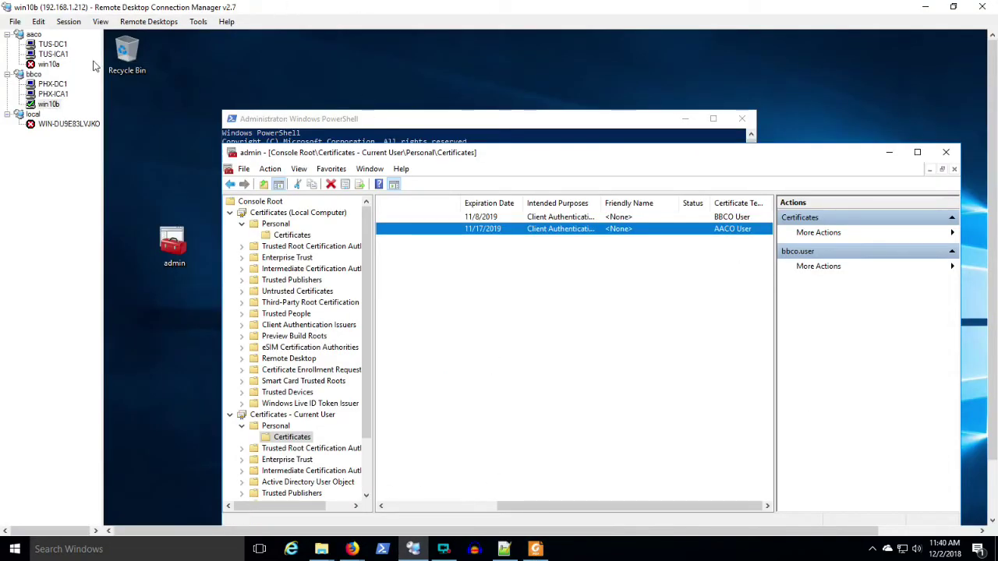
left_click(50, 86)
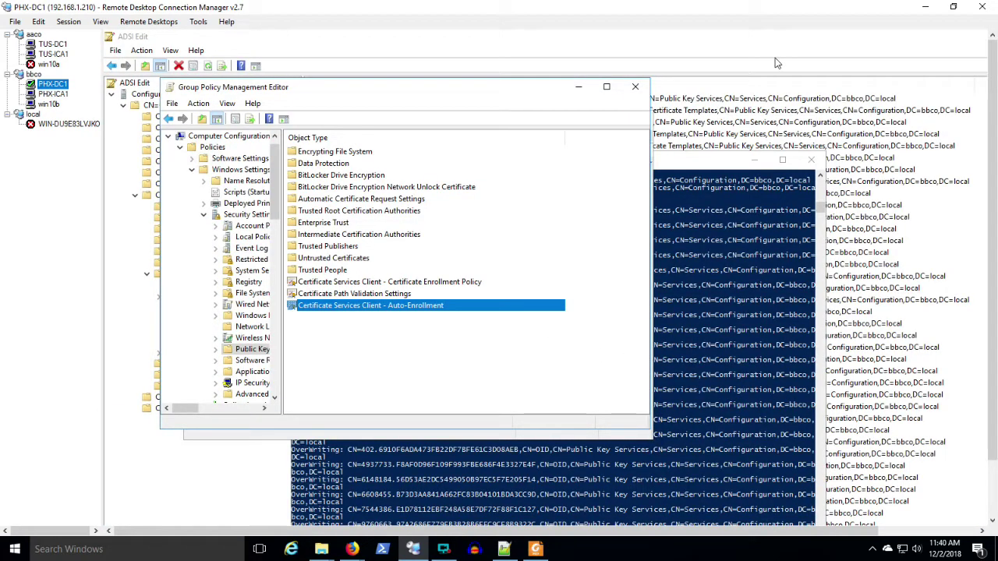
left_click(768, 84)
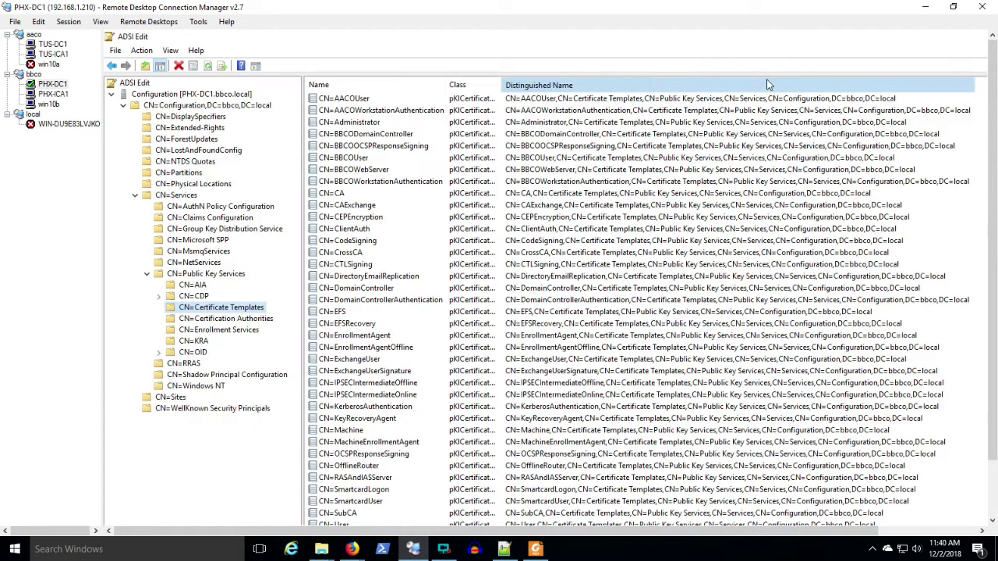
left_click(207, 274)
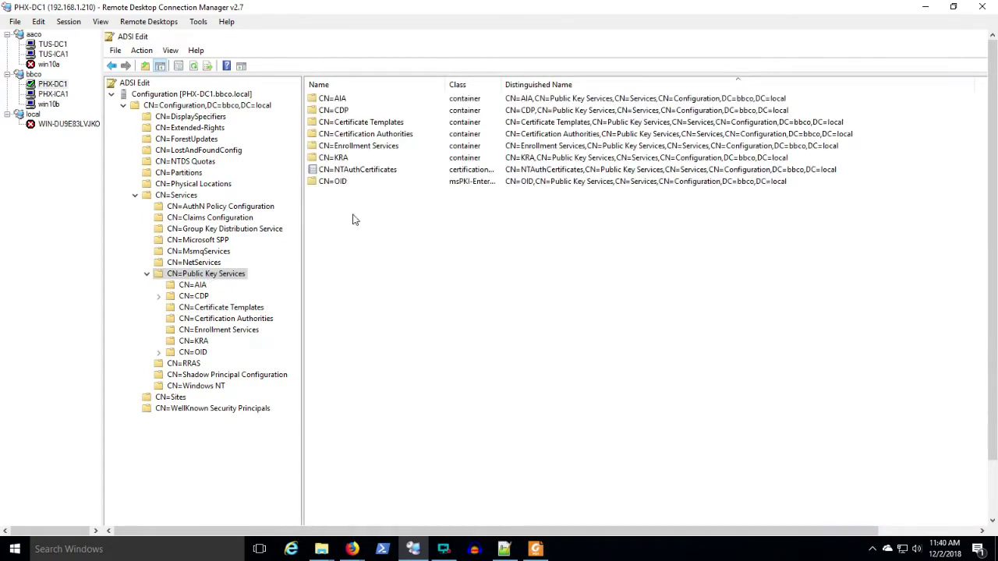
double_click(349, 172)
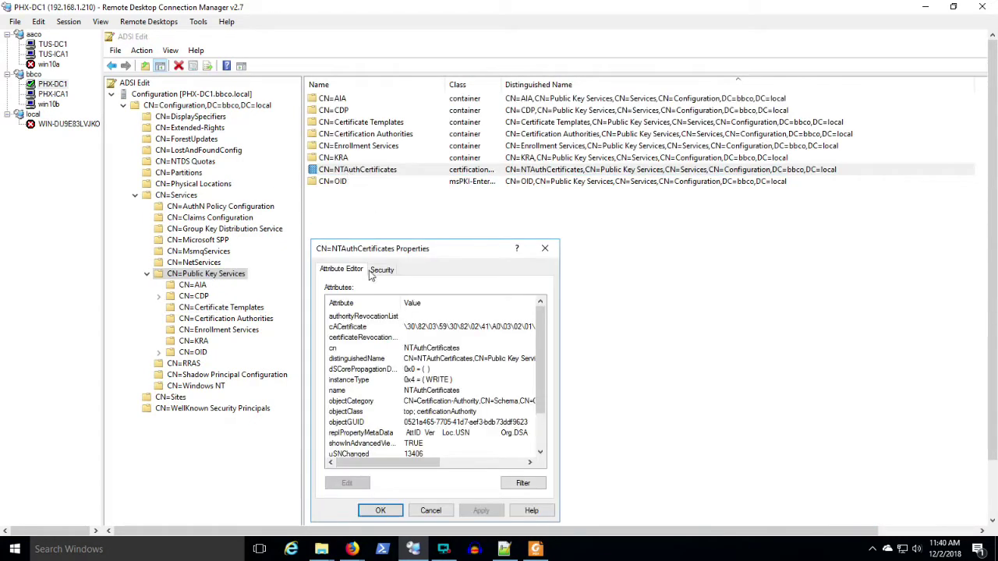
double_click(364, 327)
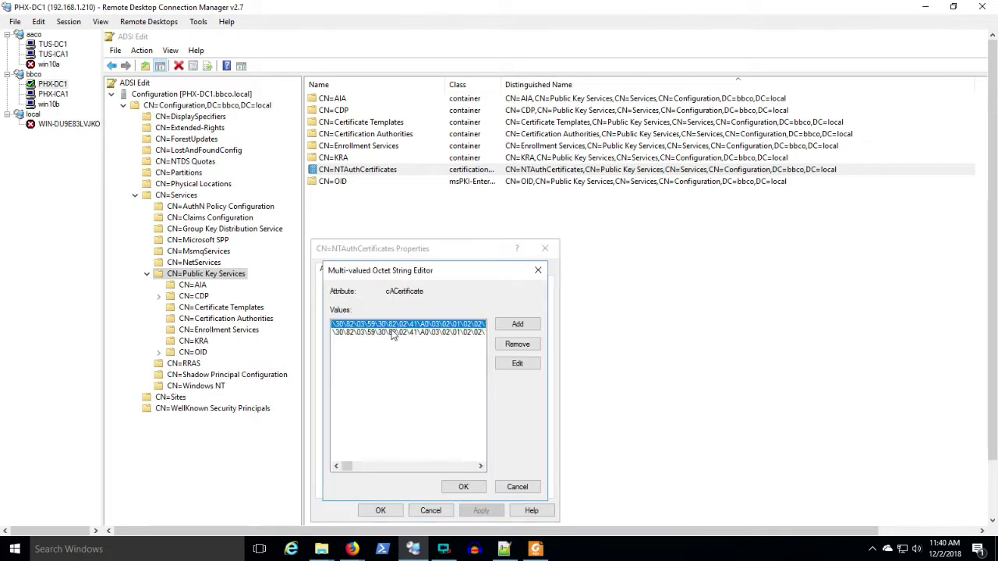
left_click(393, 336)
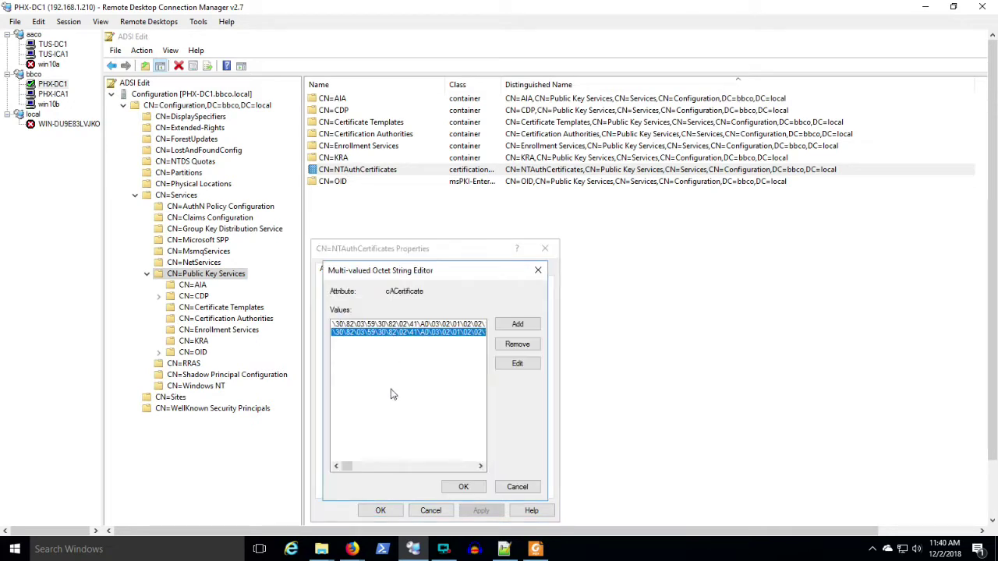
left_click(527, 485)
left_click(429, 510)
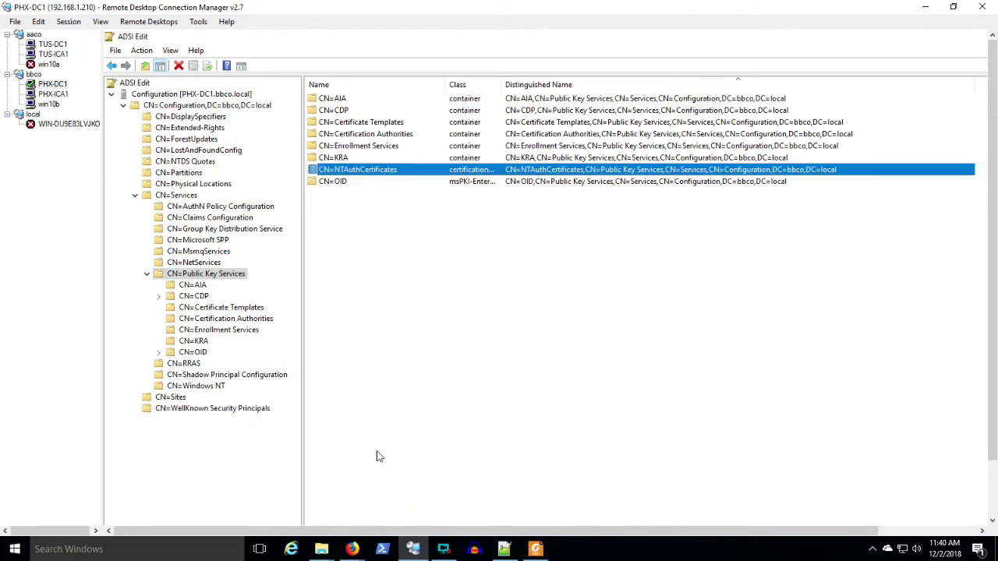
Confirm CN=AACO-CA appears under both Certification Authorities and Enrollment Services in ADSI Edit
left_click(195, 321)
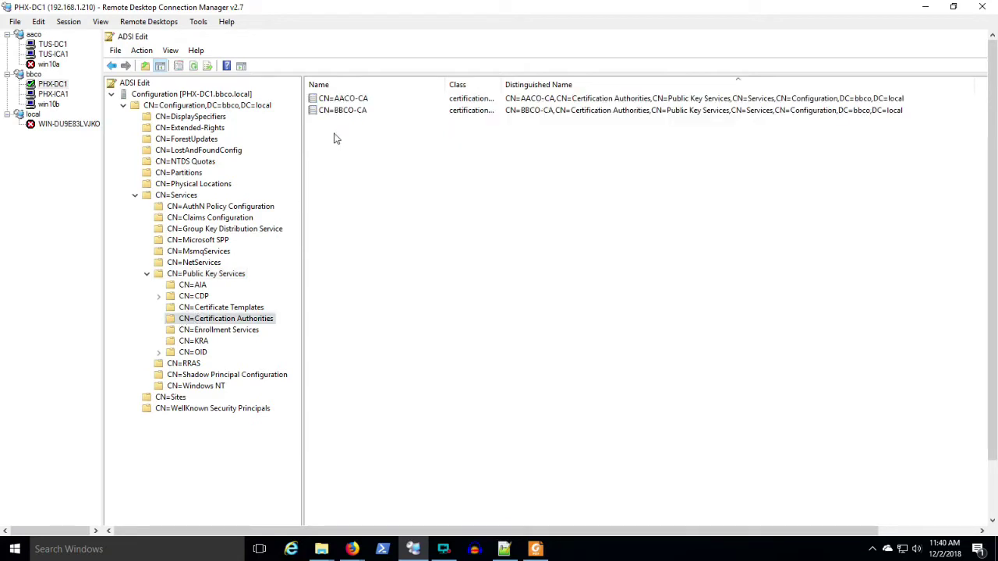
left_click(352, 100)
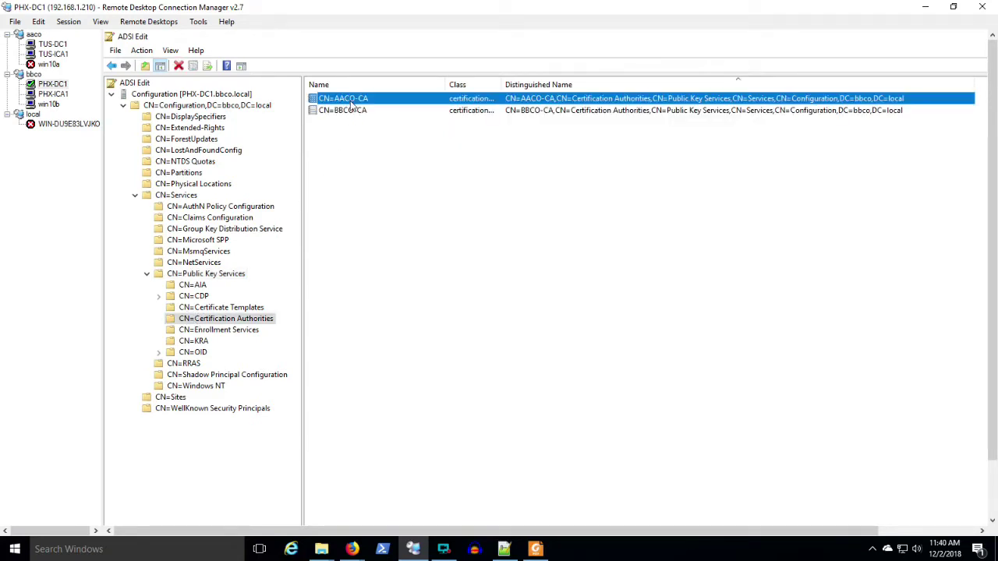
left_click(53, 84)
left_click(207, 331)
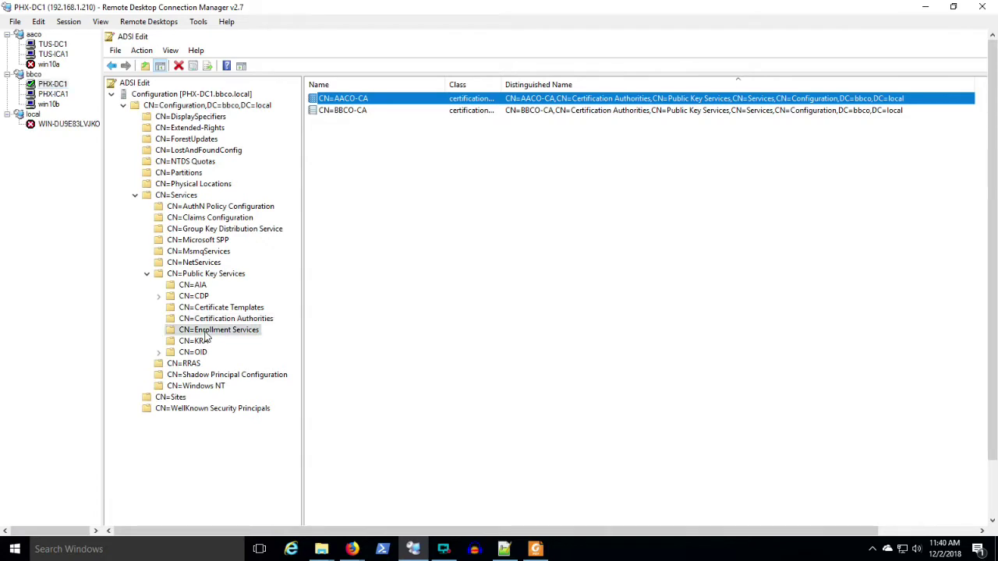
left_click(354, 101)
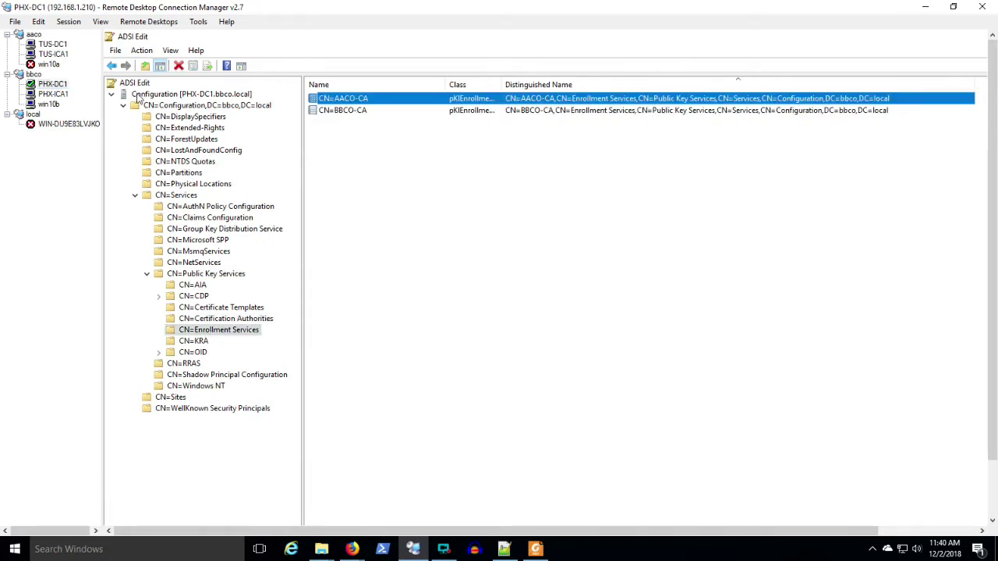
left_click(56, 84)
left_click(505, 548)
Highlight the certutil publishing commands (lines 7–20) and PKISync on line 23 in cross forest iii.txt
left_click_drag(378, 321, 5, 67)
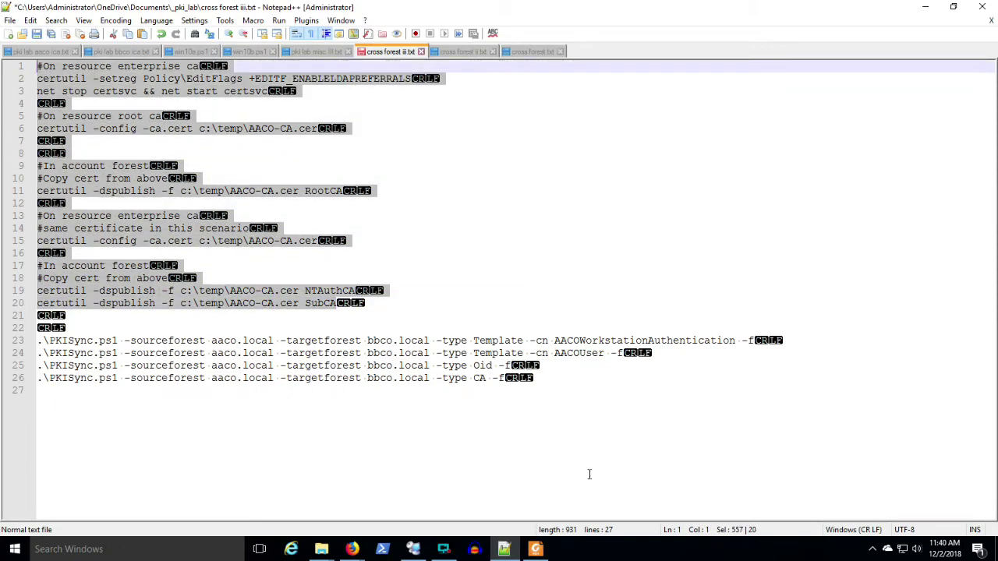
double_click(64, 340)
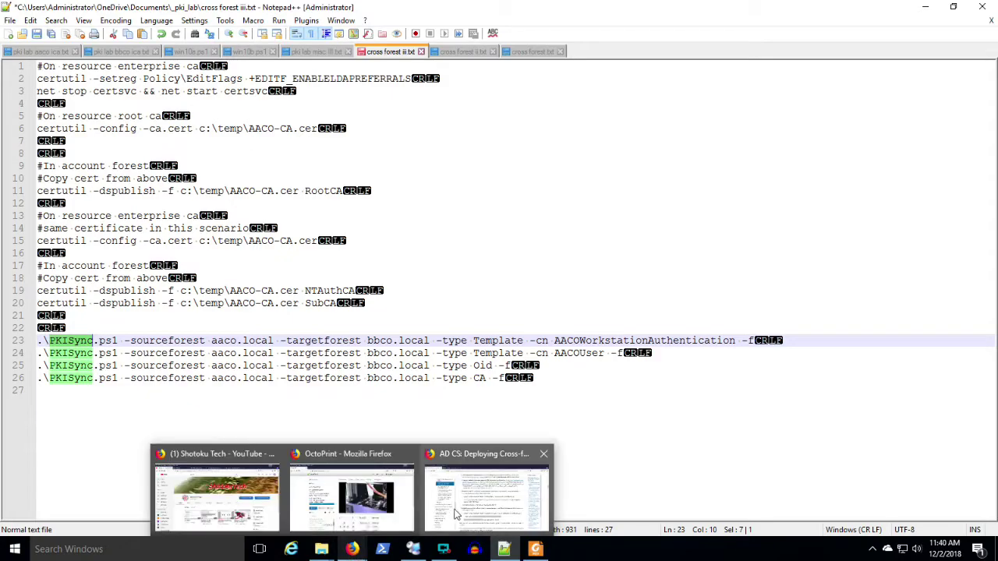
left_click(456, 508)
Scroll the cross-forest docs to step 5 and highlight its LDAP referral instruction
scroll(539, 357, "up", 8)
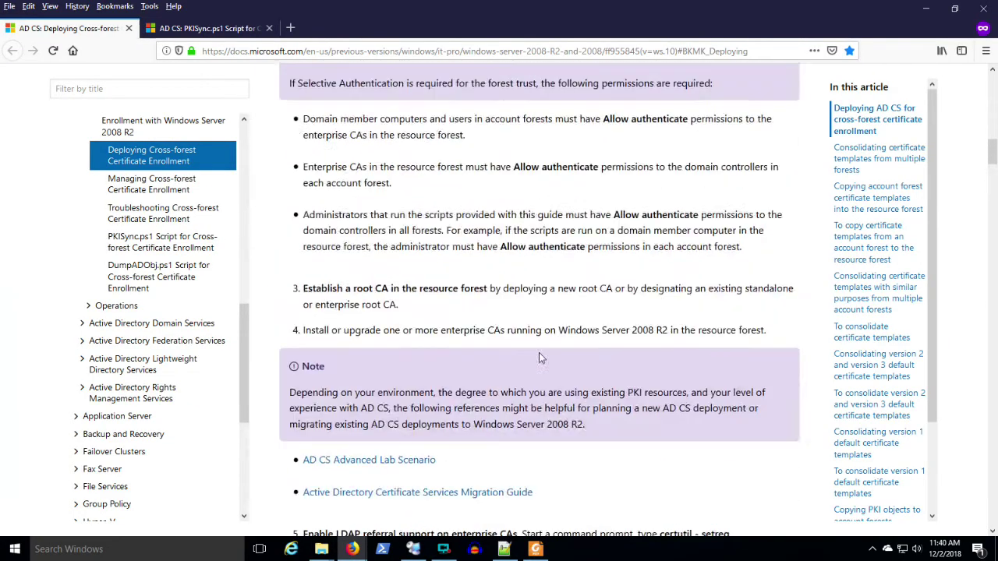
scroll(539, 357, "up", 4)
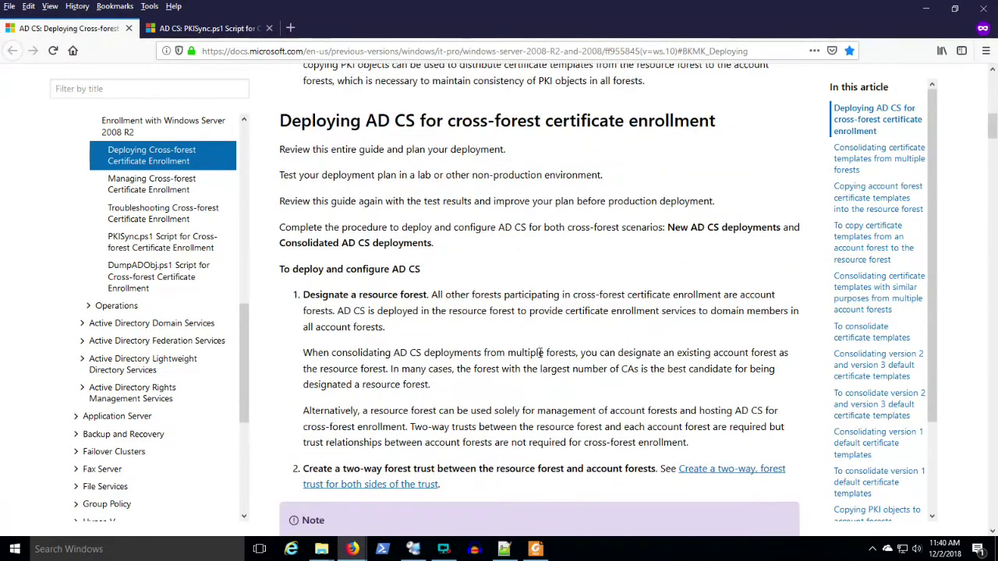
scroll(412, 429, "down", 3)
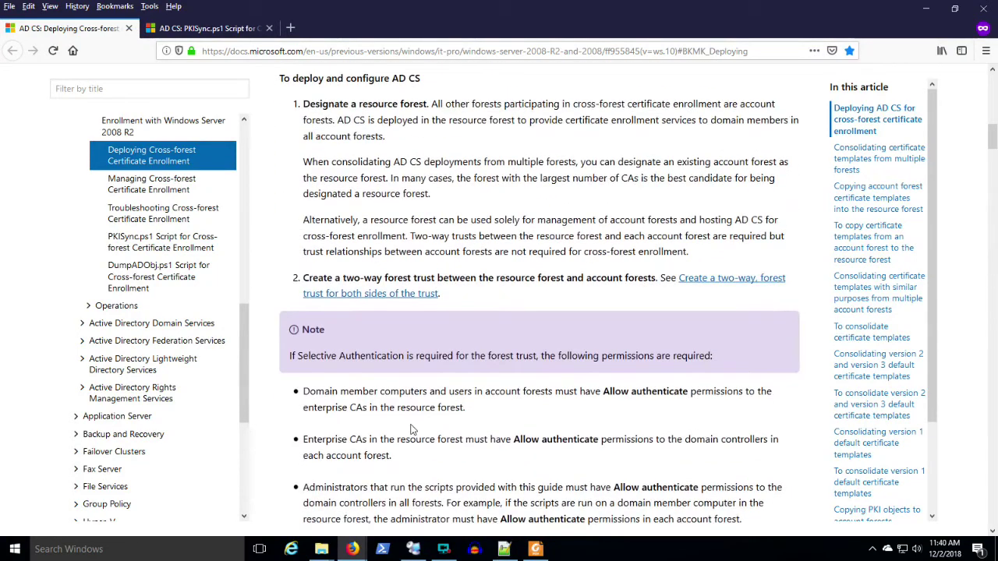
scroll(412, 430, "up", 3)
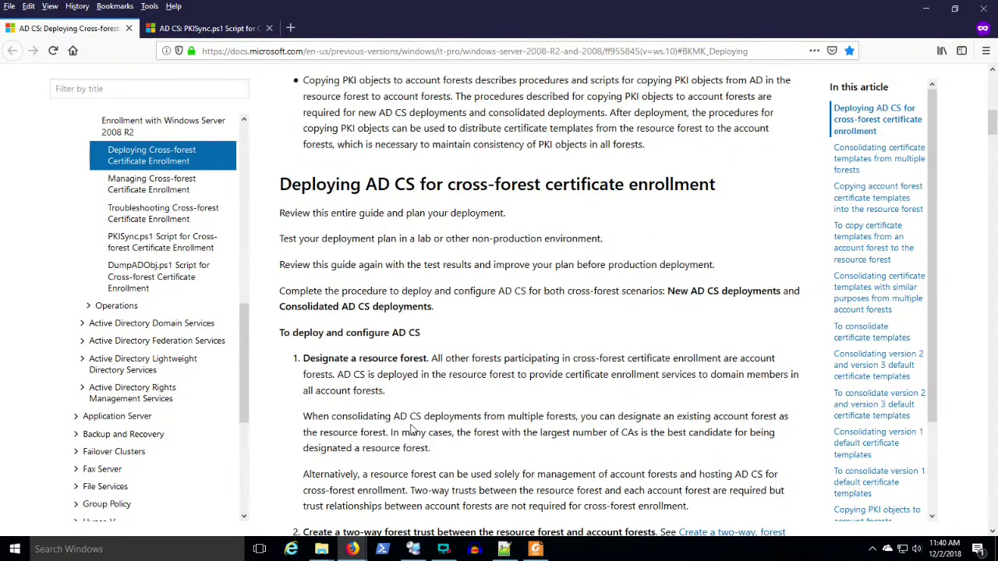
scroll(412, 429, "down", 5)
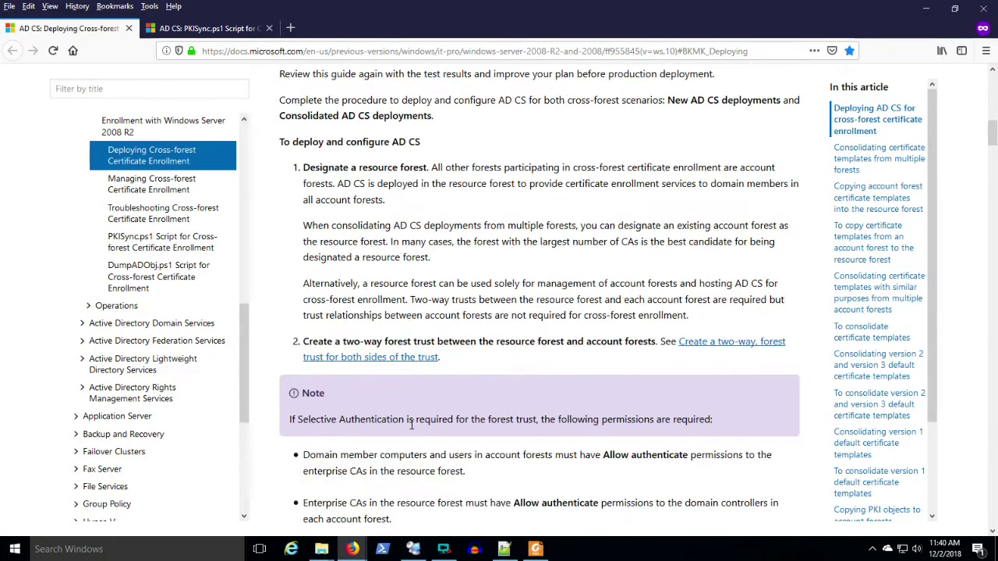
scroll(465, 308, "up", 2)
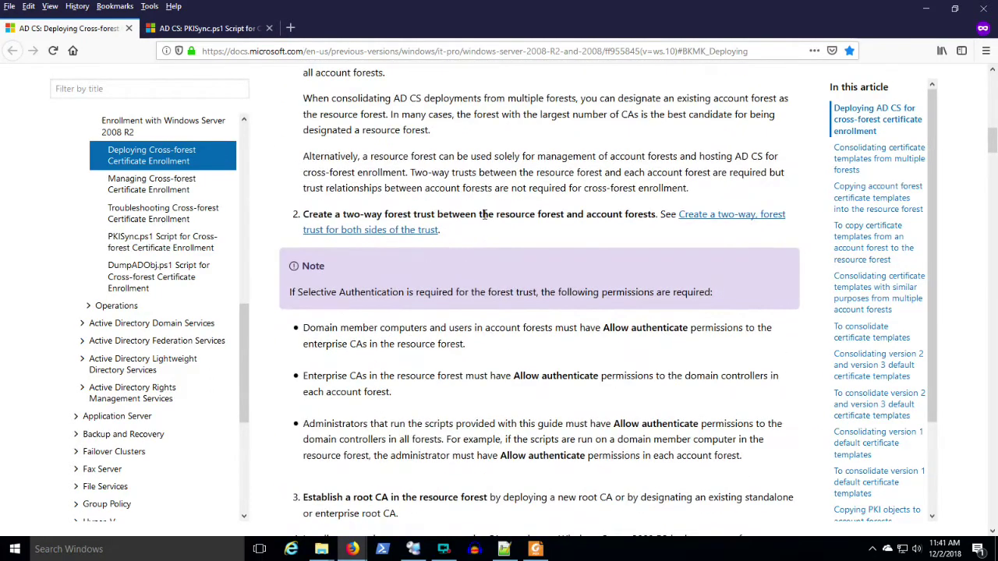
scroll(465, 341, "down", 5)
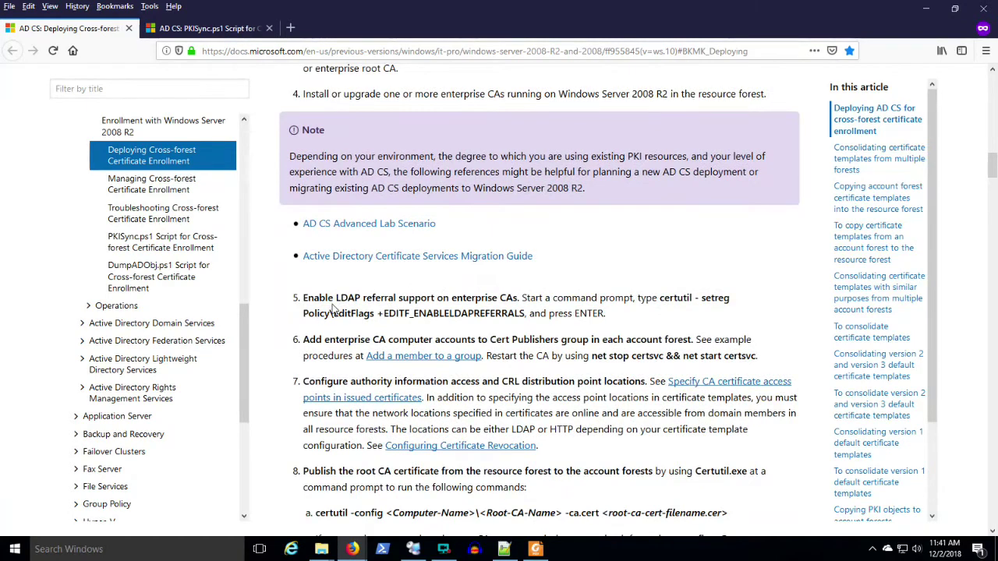
left_click_drag(334, 300, 509, 315)
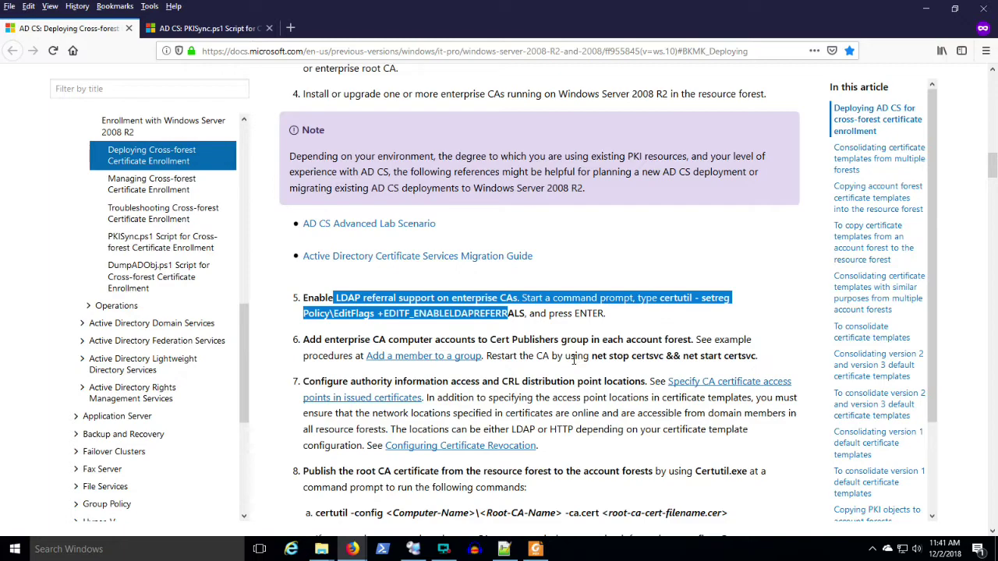
Highlight the certutil commands from step 8b through 9c, then read on past step 9
scroll(574, 359, "down", 5)
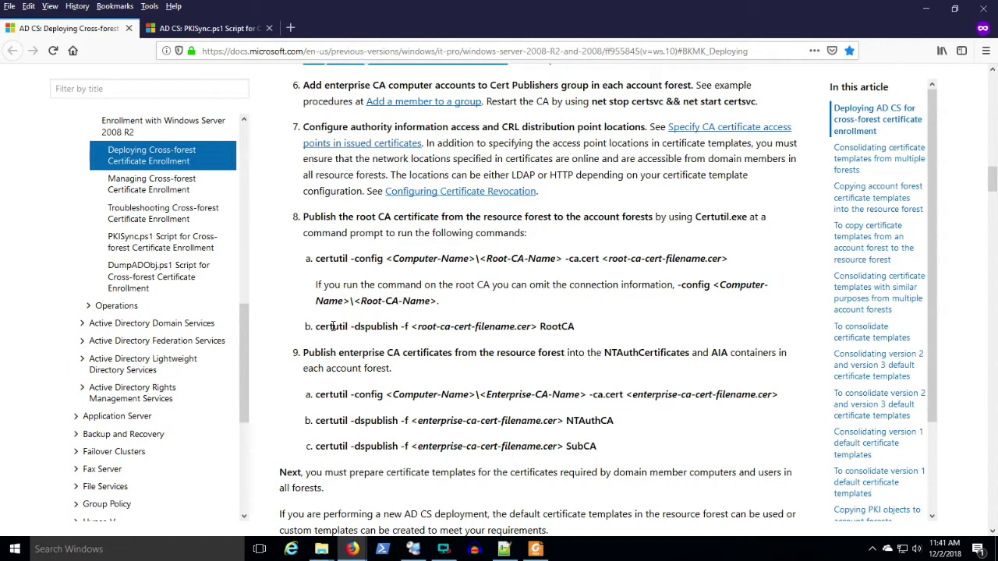
left_click_drag(332, 328, 489, 450)
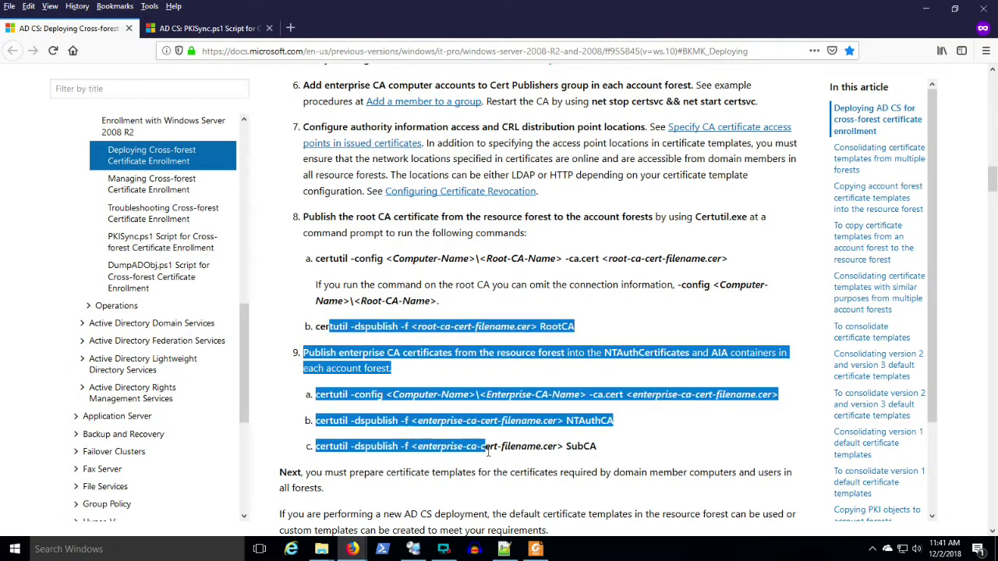
scroll(493, 461, "down", 4)
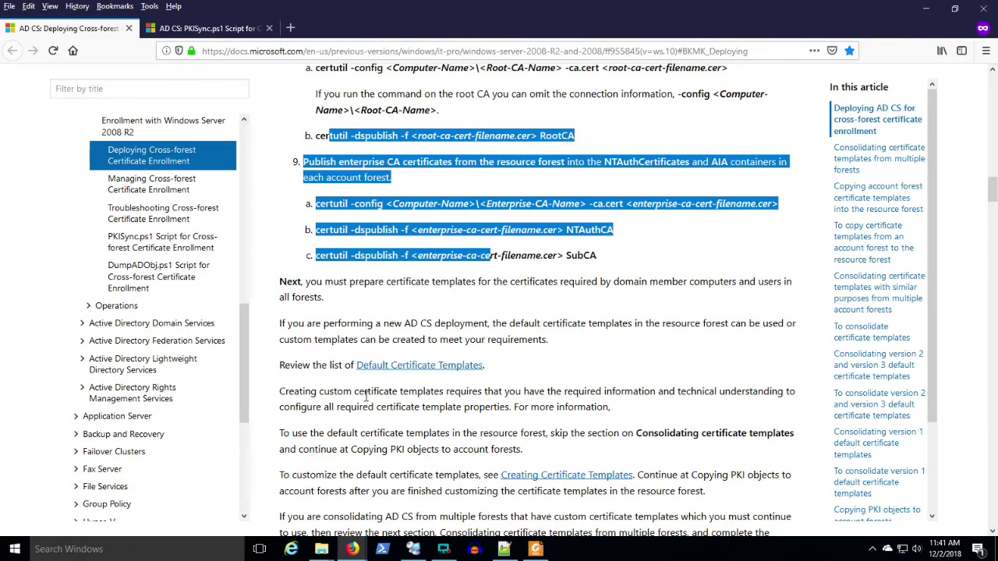
scroll(366, 397, "down", 7)
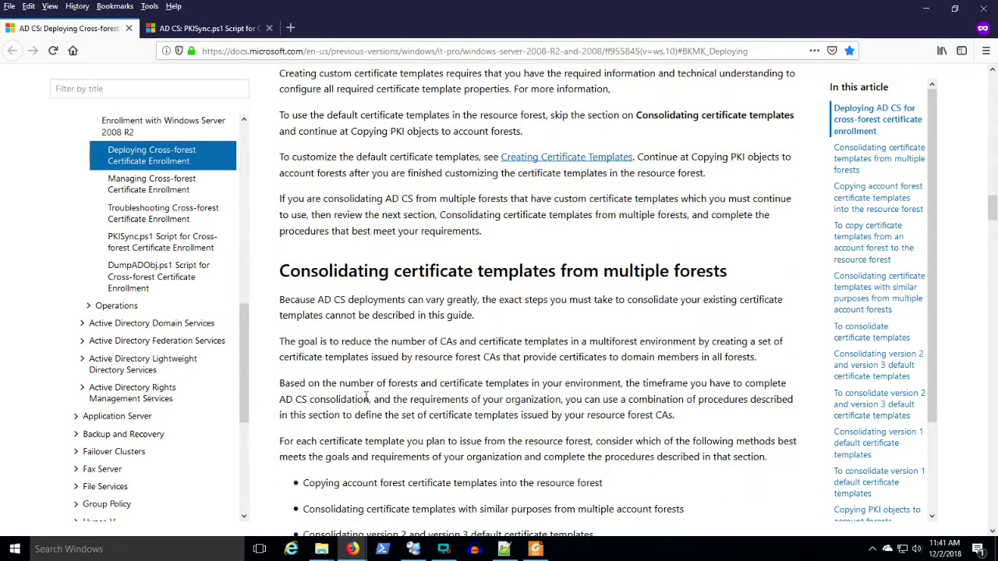
Scroll the docs down to the 'To copy certificate templates' steps
scroll(365, 397, "down", 4)
scroll(366, 397, "up", 5)
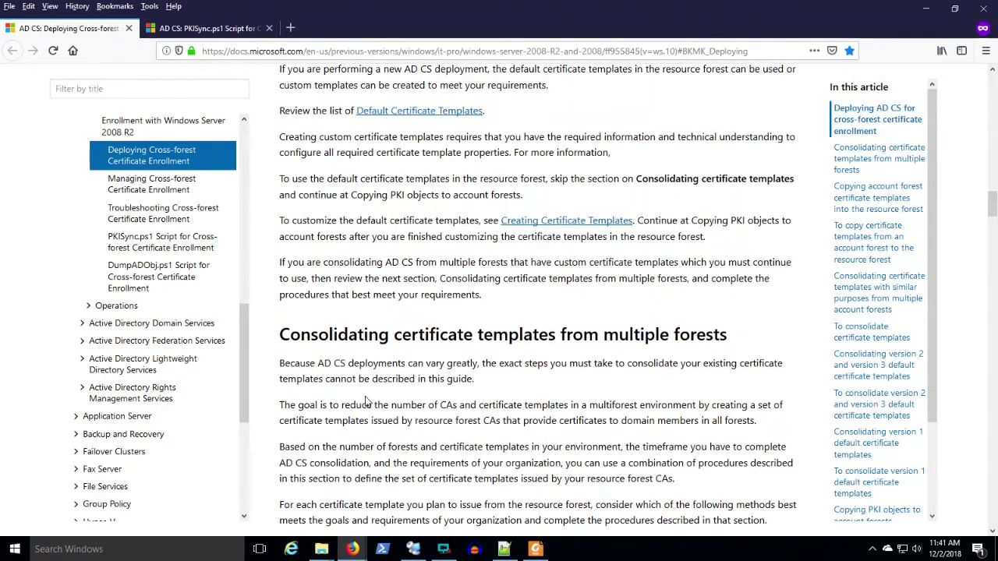
scroll(366, 400, "down", 3)
scroll(396, 392, "down", 10)
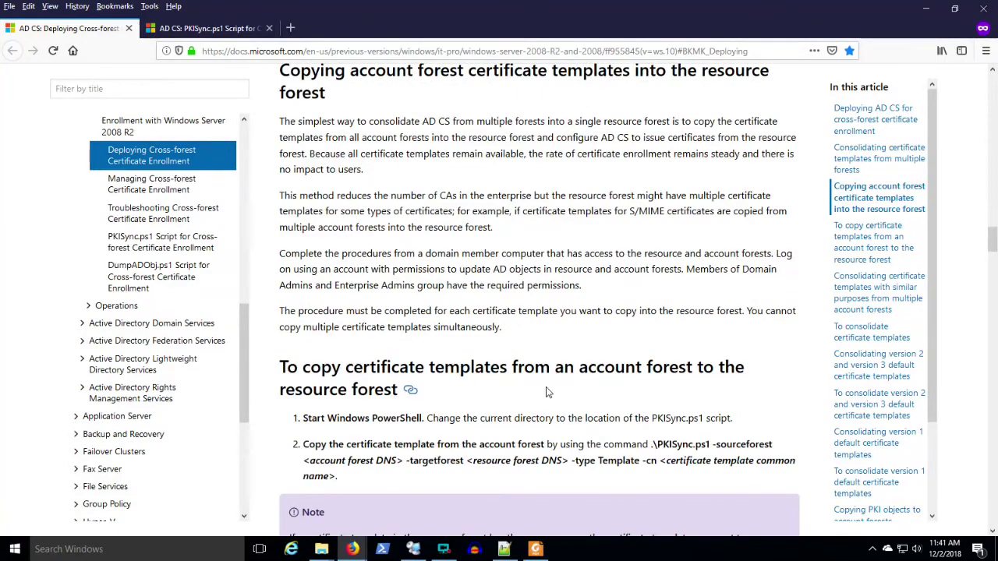
scroll(397, 392, "down", 3)
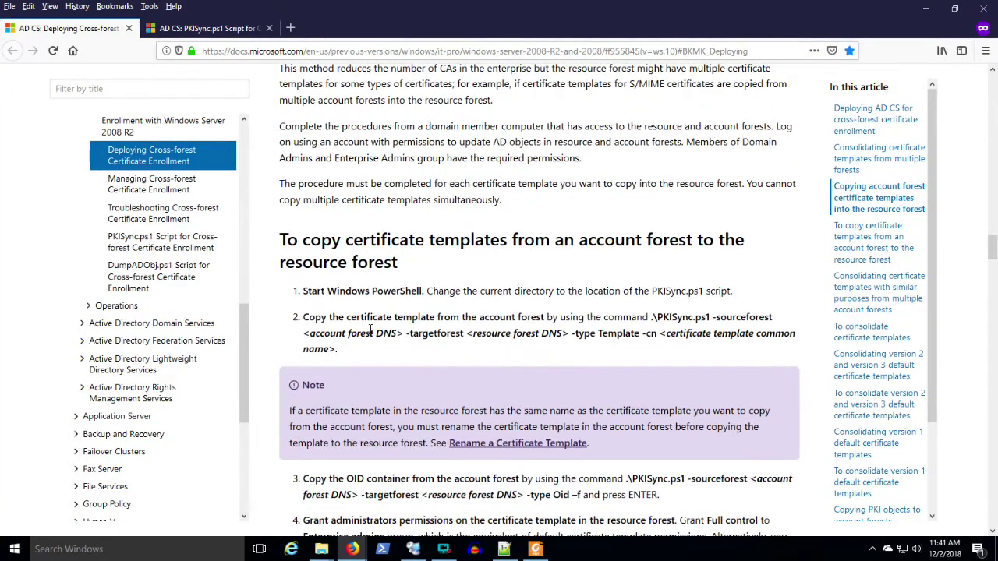
scroll(593, 253, "down", 2)
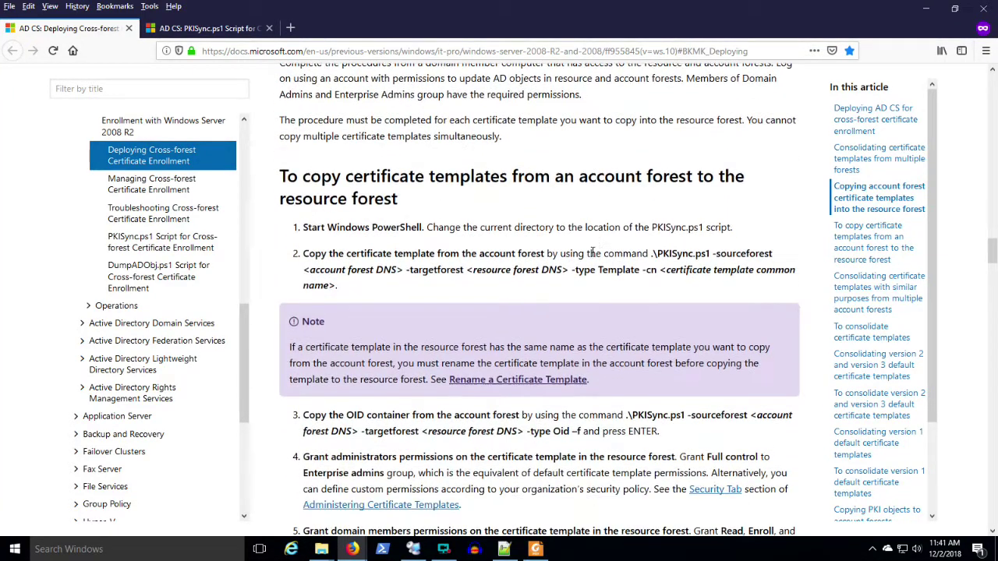
View the PKISync.ps1 Script article, then return to cross forest iii.txt in Notepad++
left_click(226, 28)
scroll(506, 217, "up", 10)
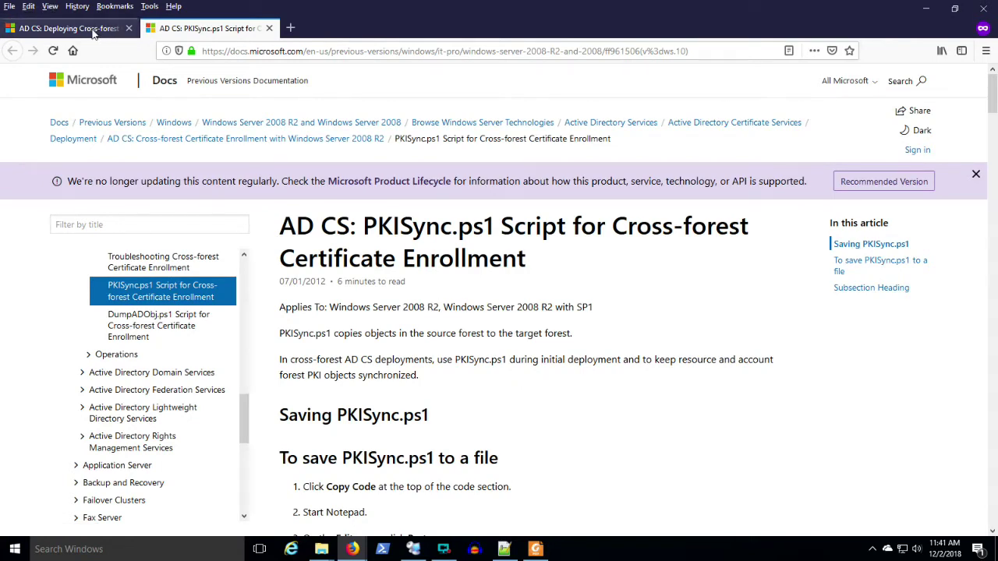
left_click(501, 550)
left_click(333, 426)
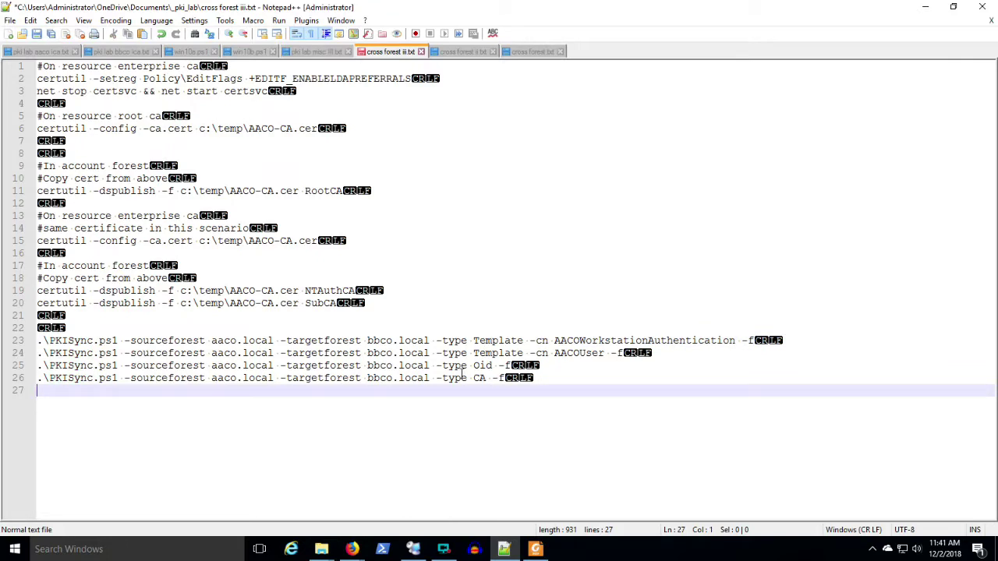
Paste the copied Oid sync command over template sync lines 23–24 in cross forest iii.txt
left_click_drag(641, 356, 2, 343)
key("ctrl+c")
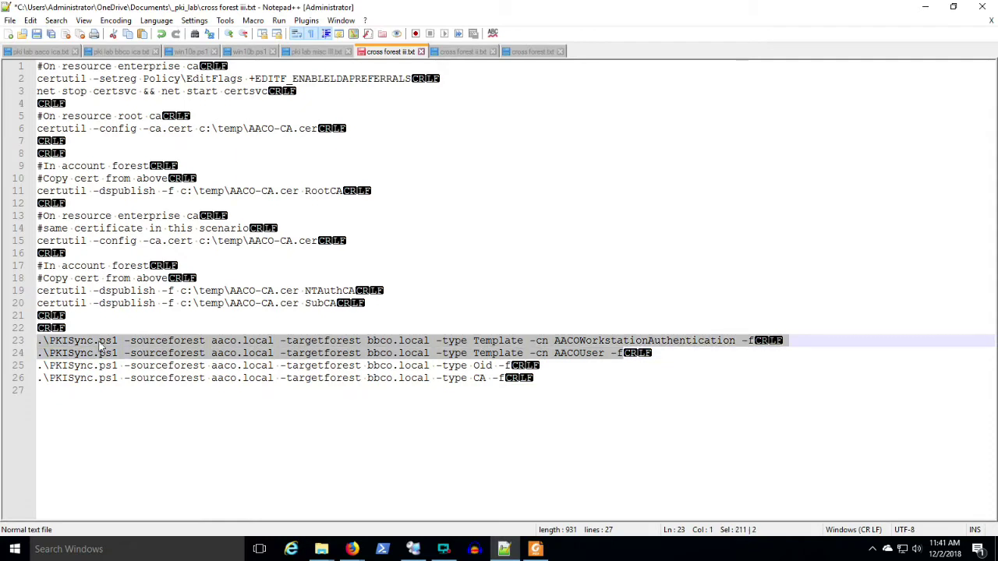
right_click(117, 343)
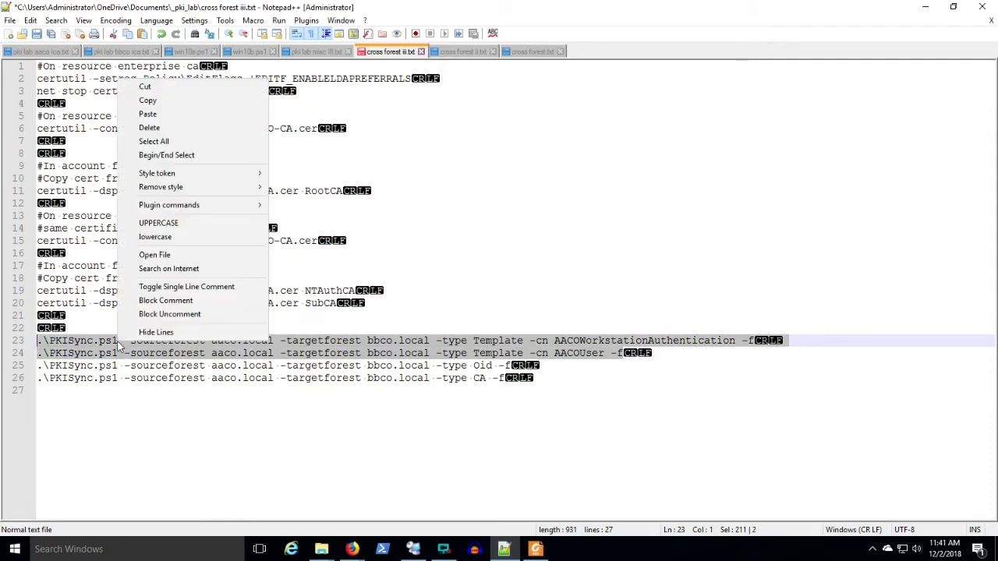
left_click(147, 100)
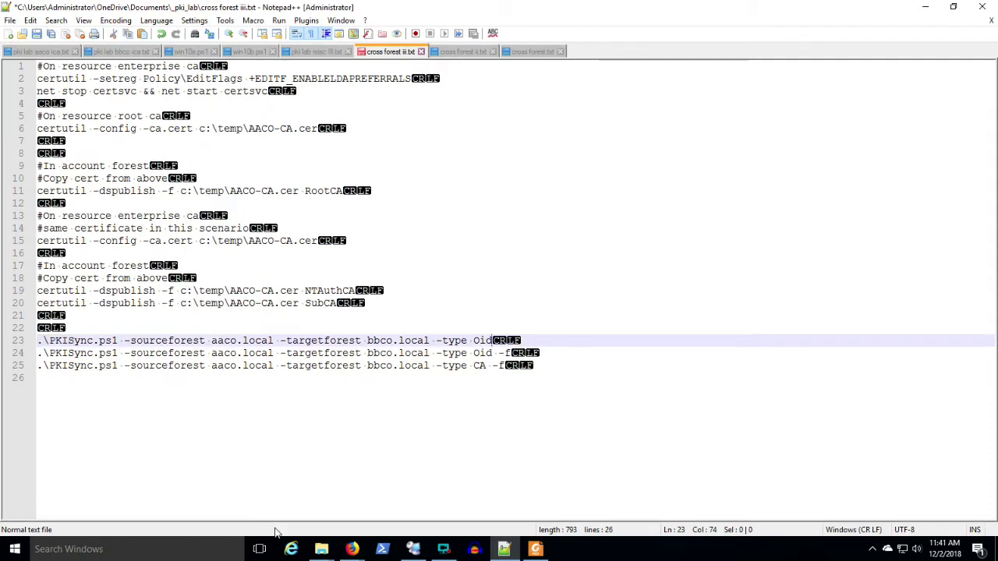
left_click(413, 549)
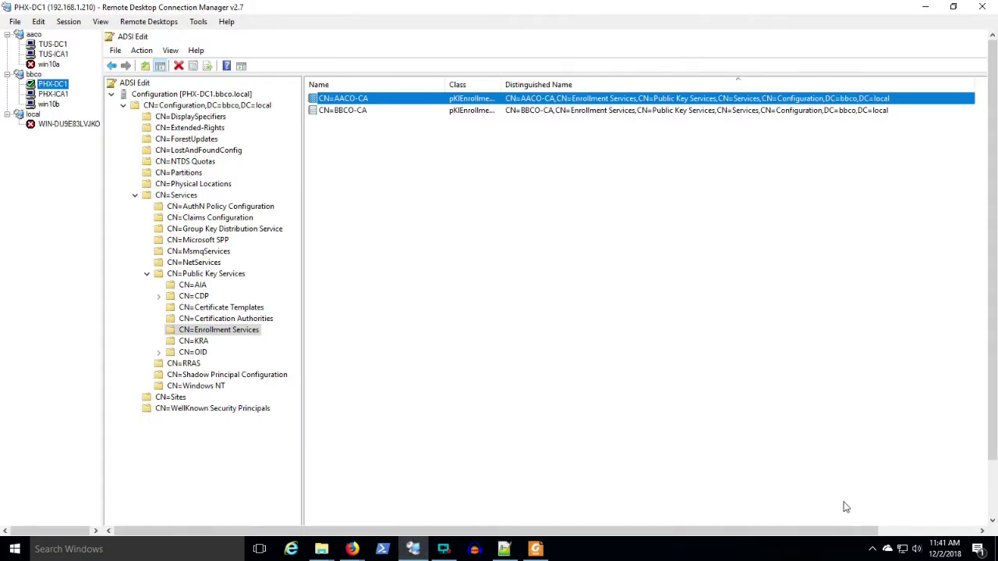
In PHX-DC1's PowerShell, run cls, then run the pasted PKISync.ps1 -type Oid command
left_click(991, 487)
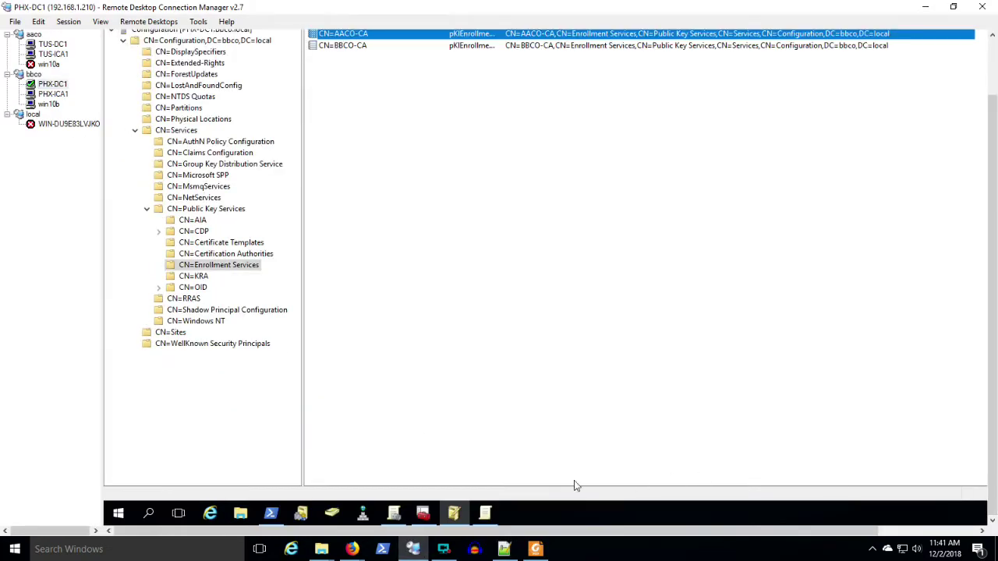
left_click(270, 514)
left_click(496, 423)
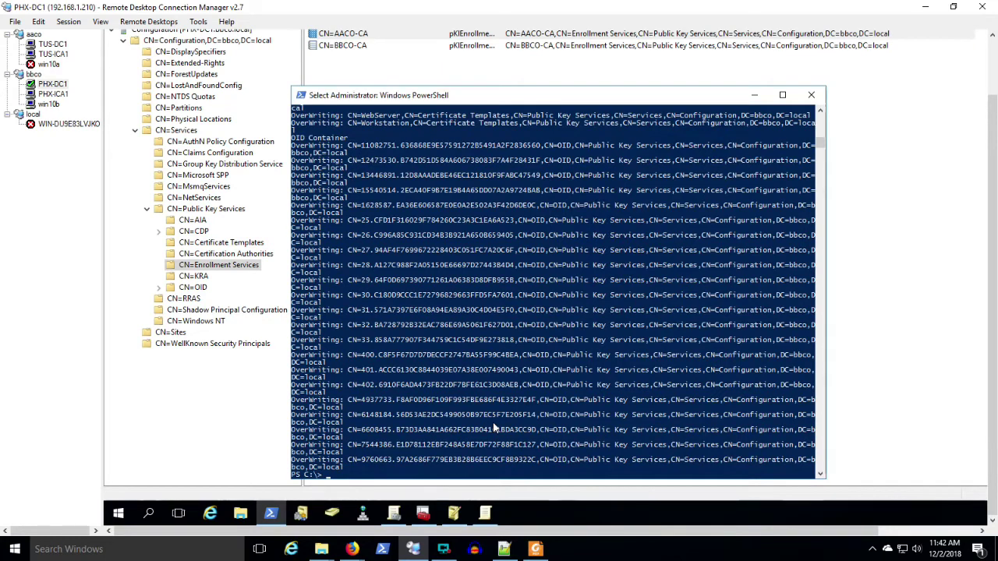
key("Escape")
type("cls")
key("Return")
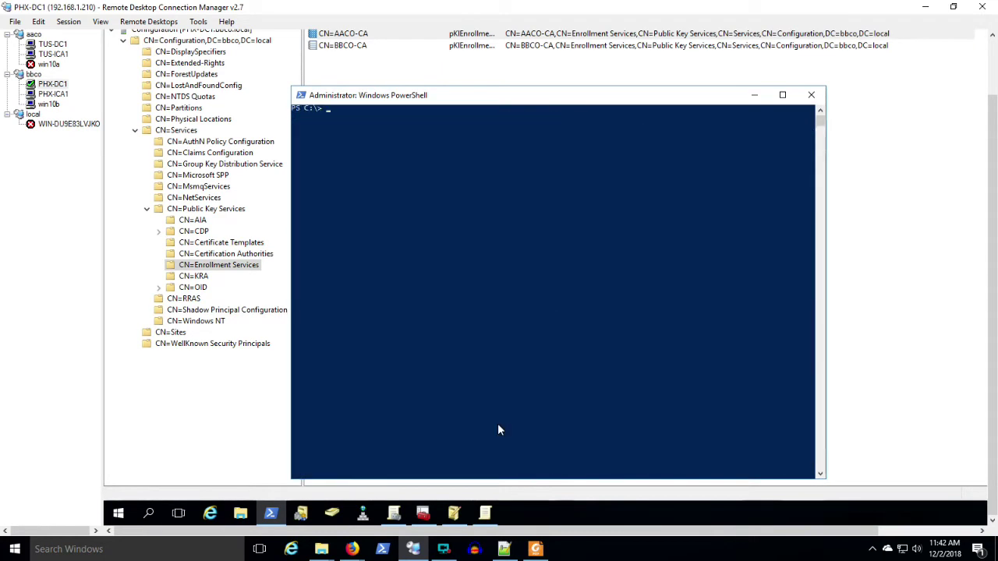
type(".\\PKISync.ps1 -sourceforest aaco.local -targetforest bbco.local -type Oid")
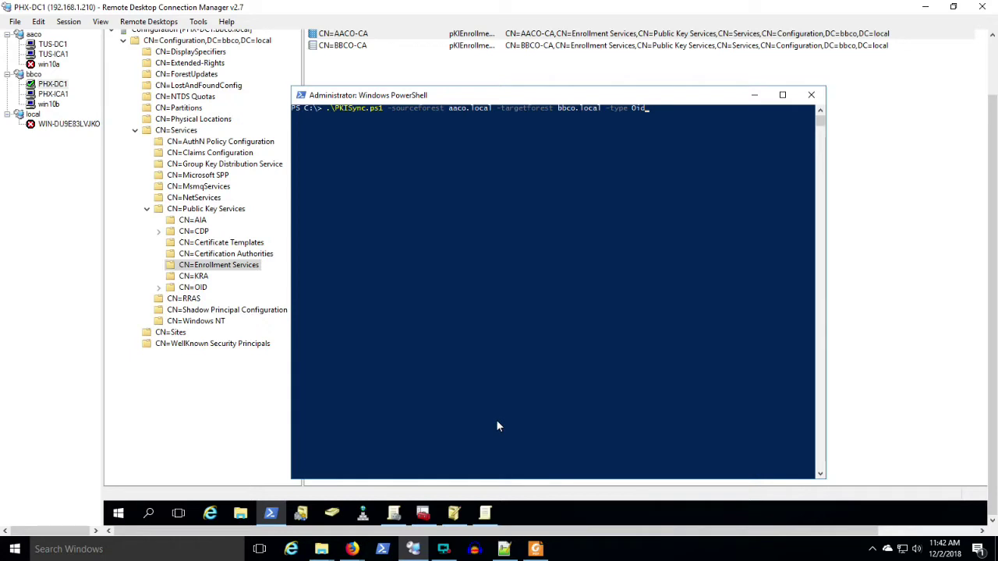
key("Return")
Undo to restore the AACOWorkstationAuthentication and AACOUser template sync lines, and select lines 23–24
mouse_move(514, 555)
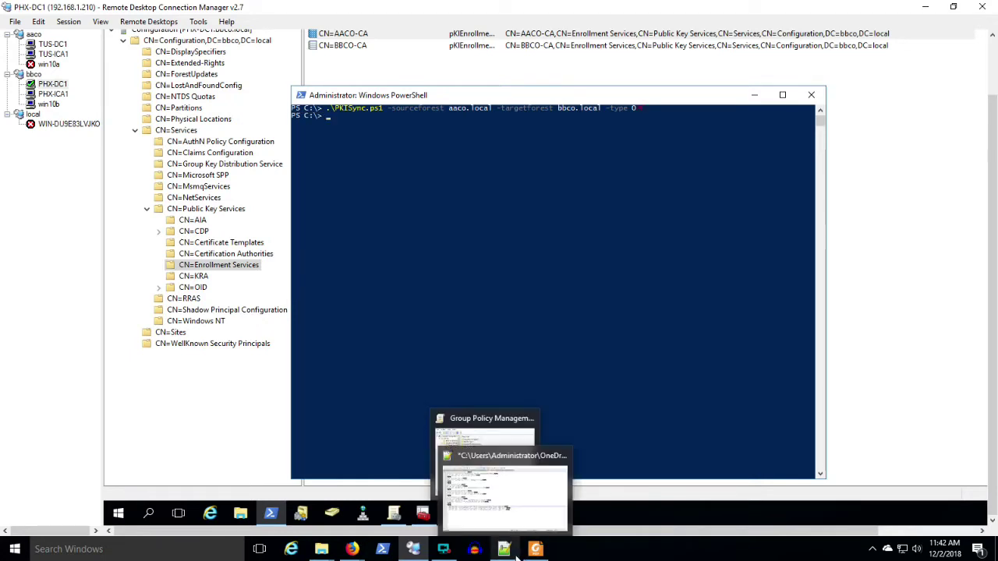
left_click(508, 552)
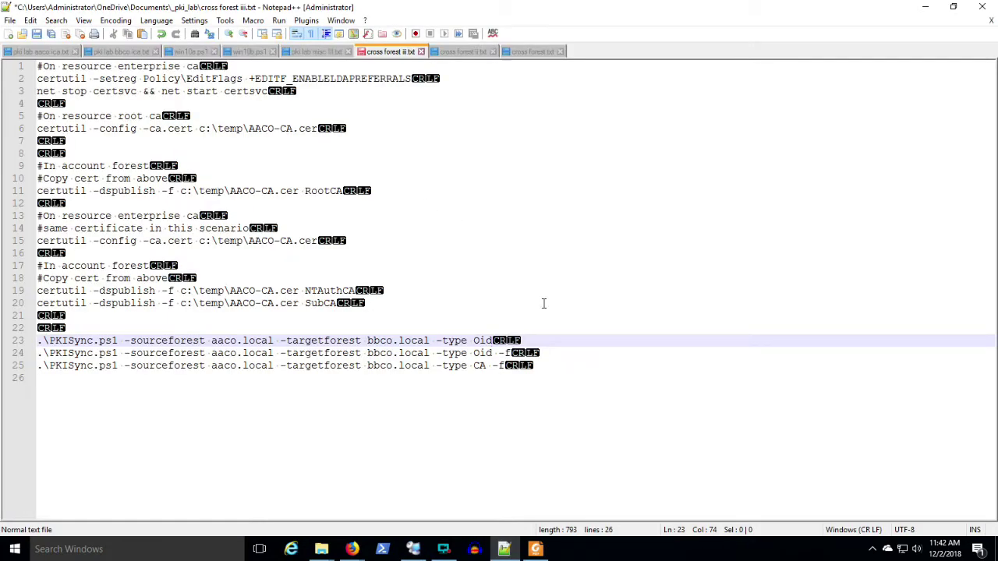
left_click(577, 304)
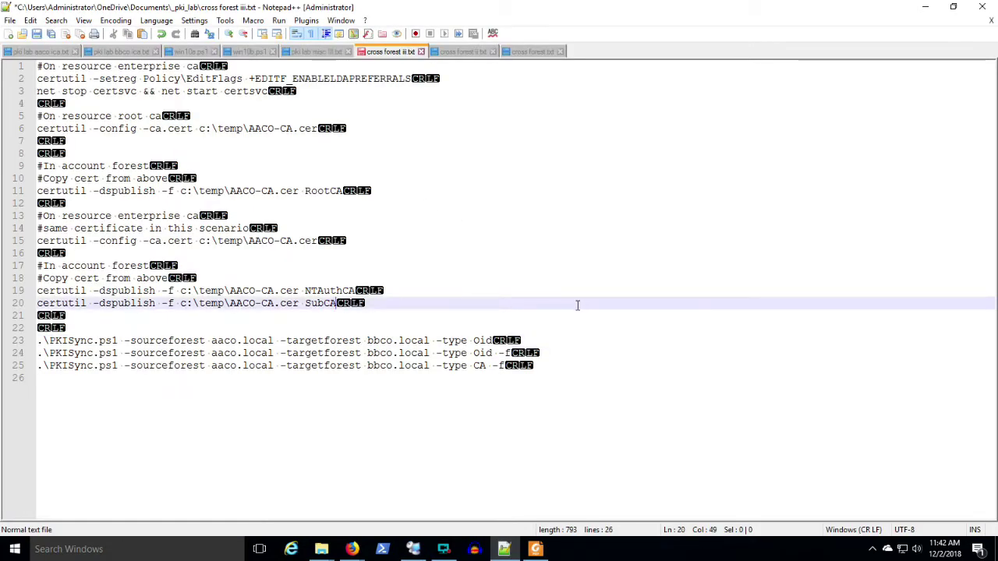
key("ctrl+z")
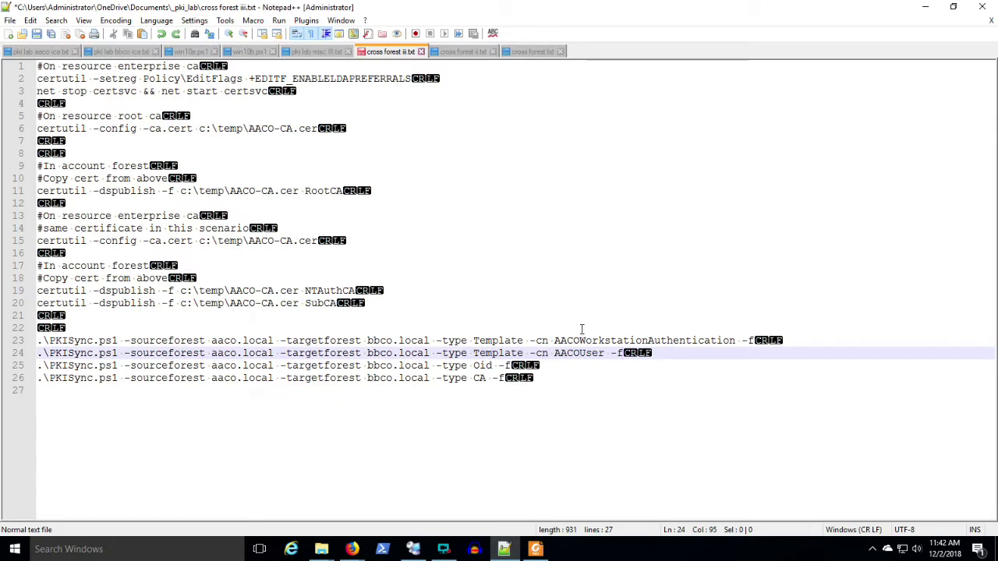
key("shift+Home")
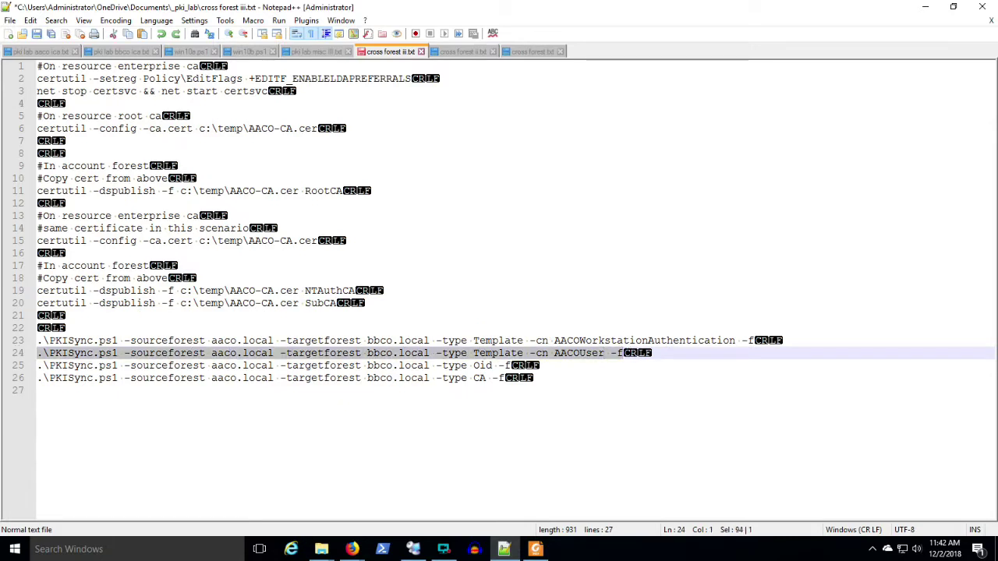
key("shift+Up")
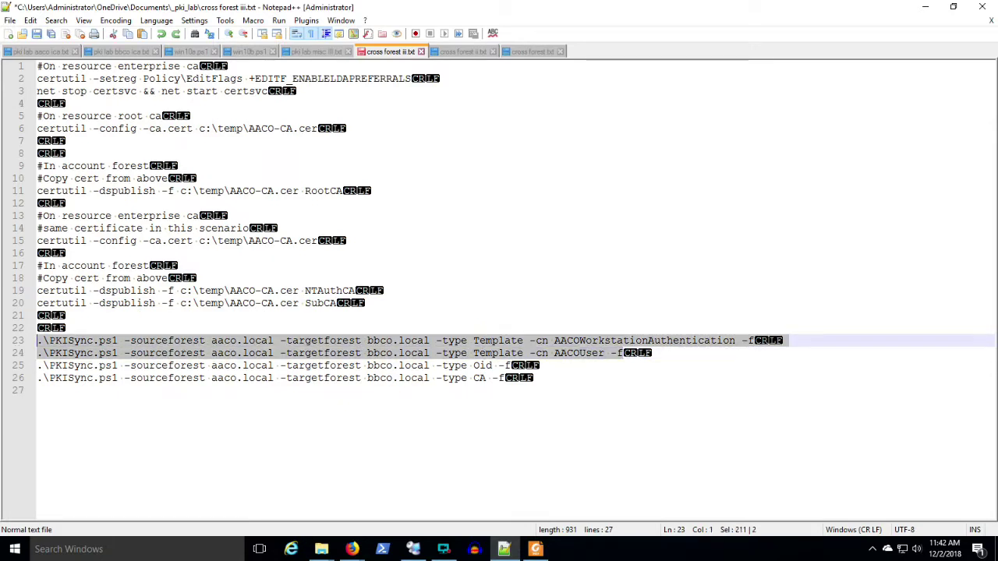
left_click(413, 549)
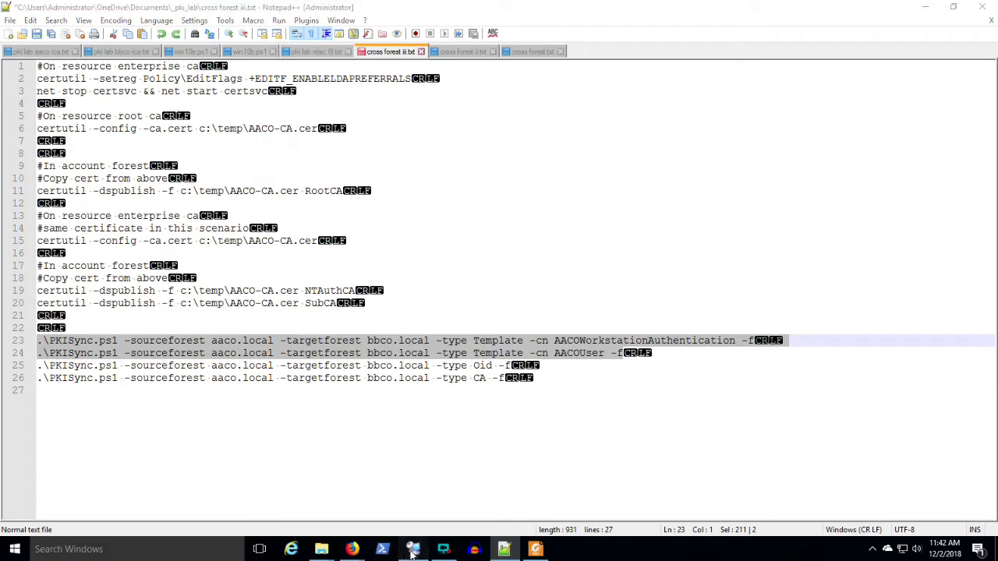
In PowerShell, paste and run the PKISync.ps1 -type Template syncs for AACOWorkstationAuthentication and AACOUser
left_click(519, 96)
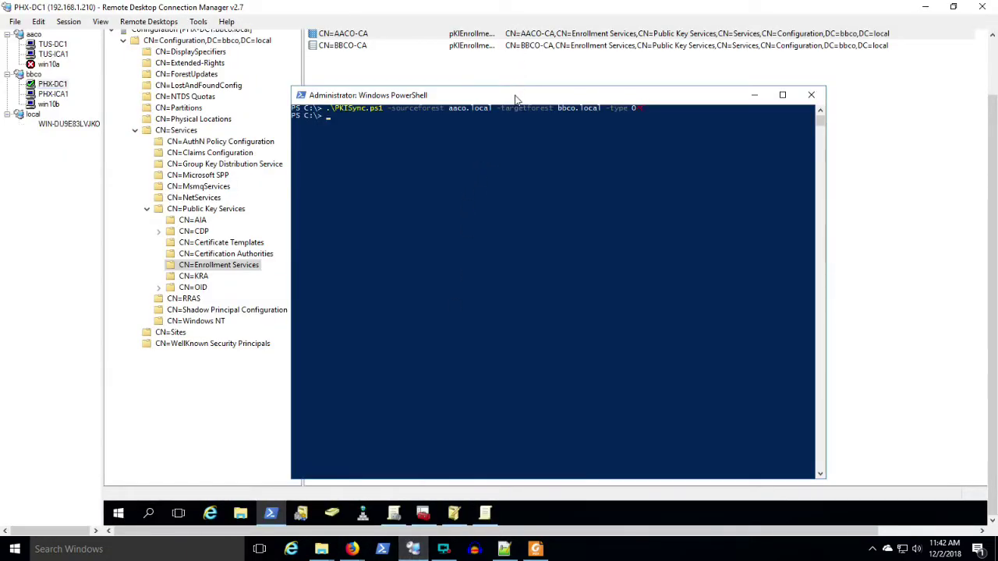
right_click(525, 153)
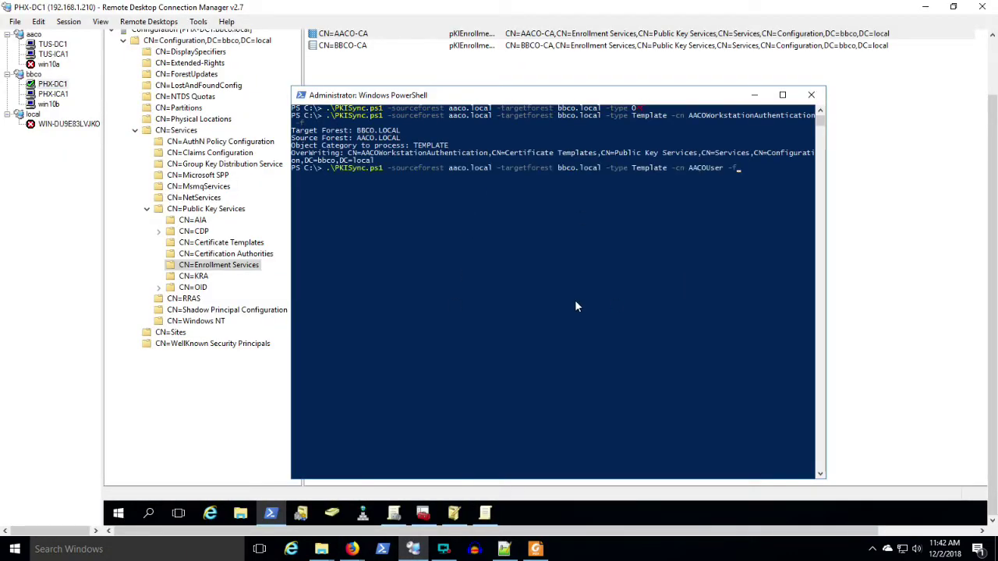
key("Return")
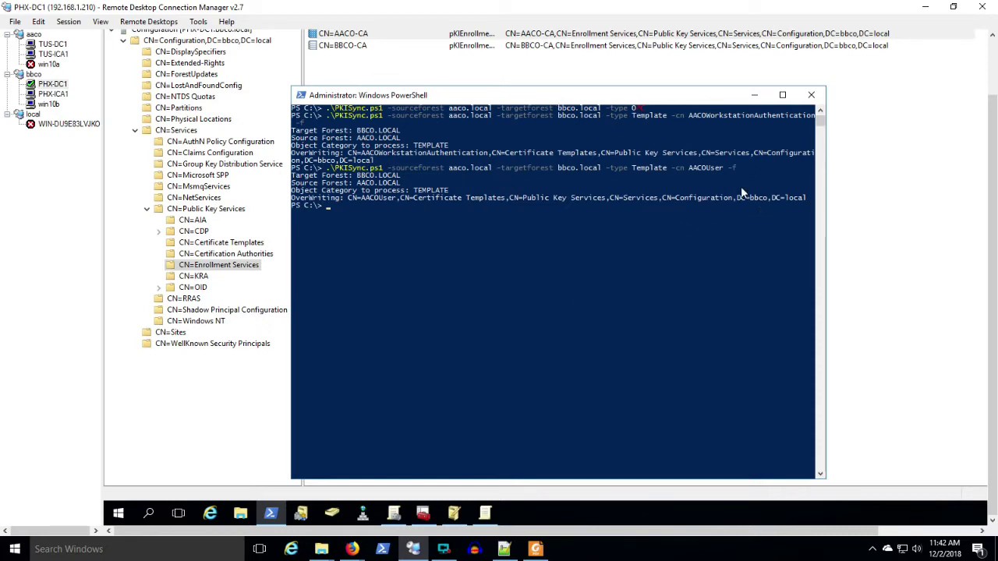
left_click(730, 170)
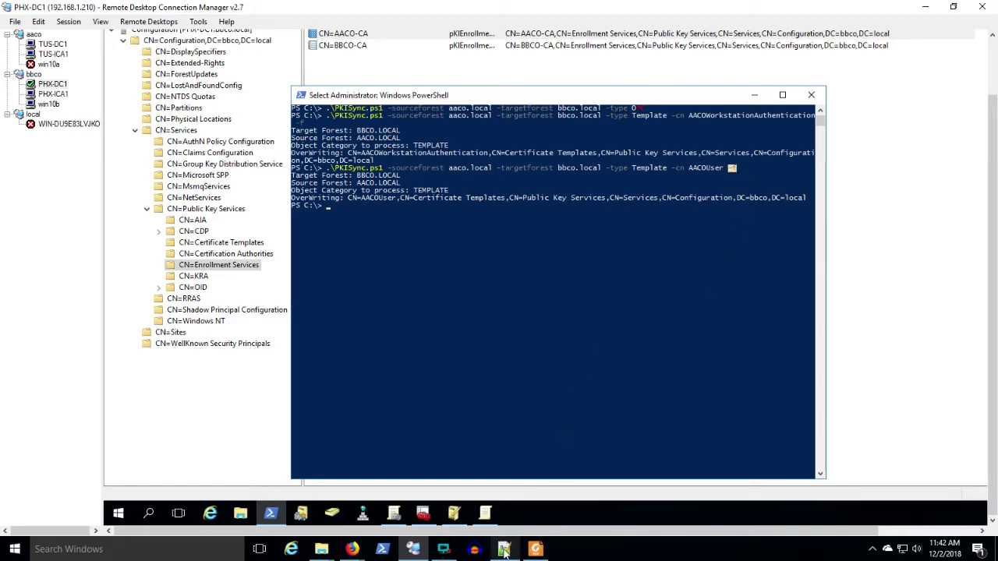
mouse_move(504, 550)
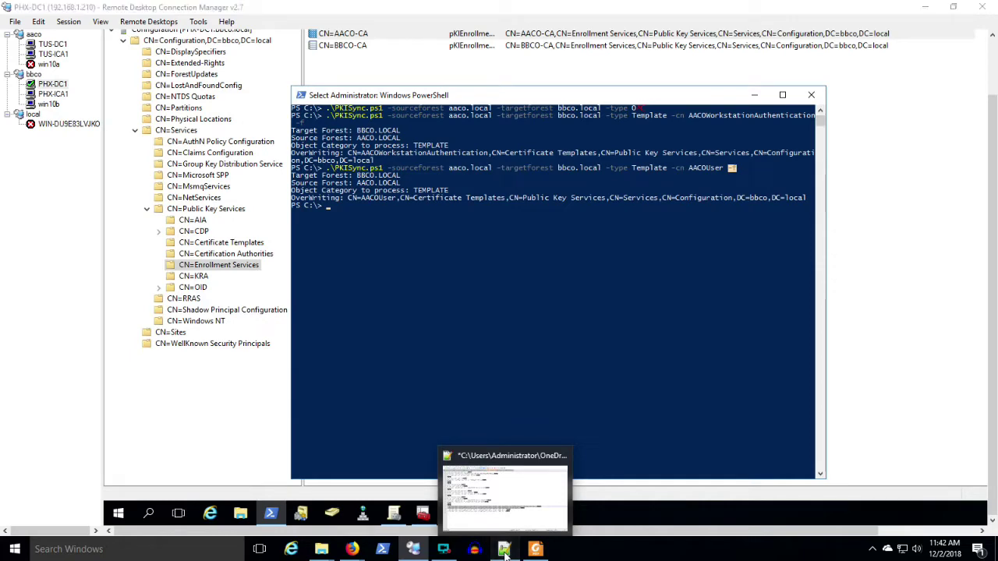
left_click(503, 550)
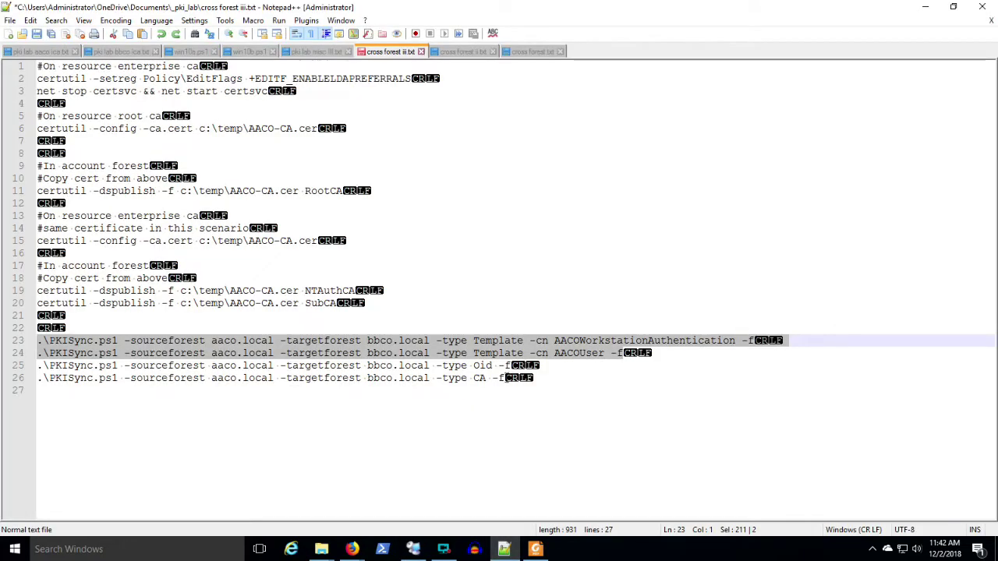
Copy the Oid and CA PKISync commands on lines 25–26 and switch back to PHX-DC1's PowerShell
left_click_drag(510, 378, 40, 365)
right_click(263, 380)
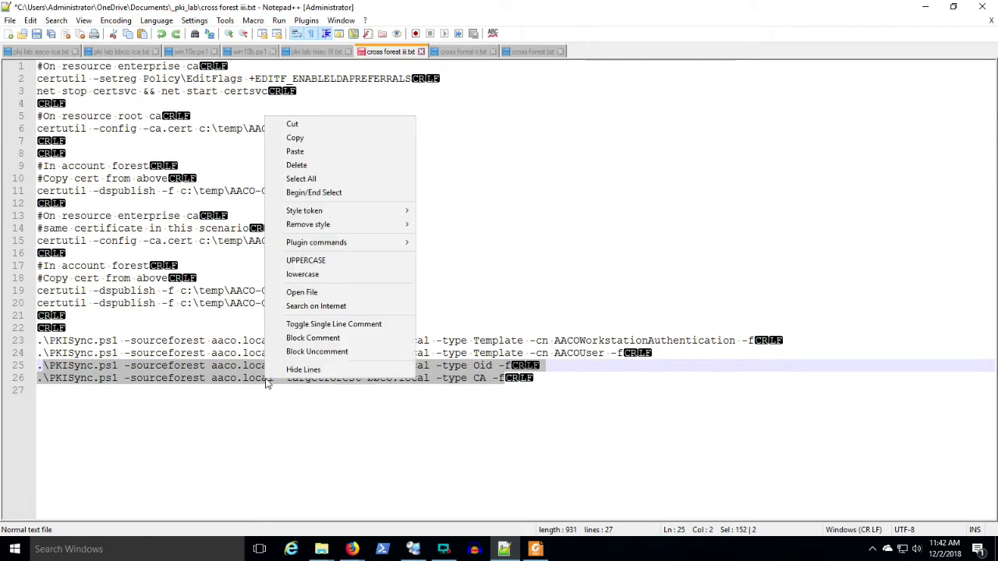
left_click(320, 138)
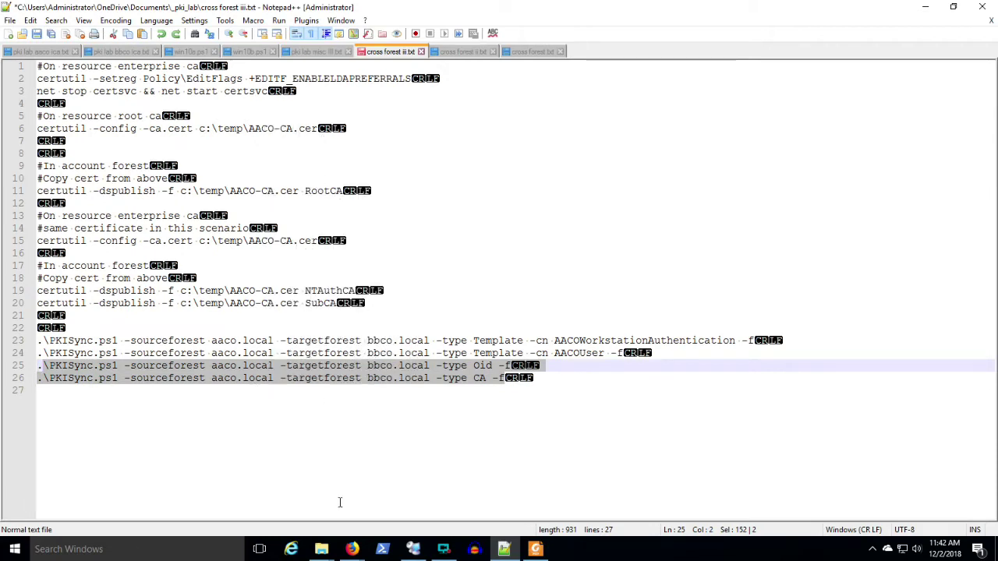
left_click(353, 549)
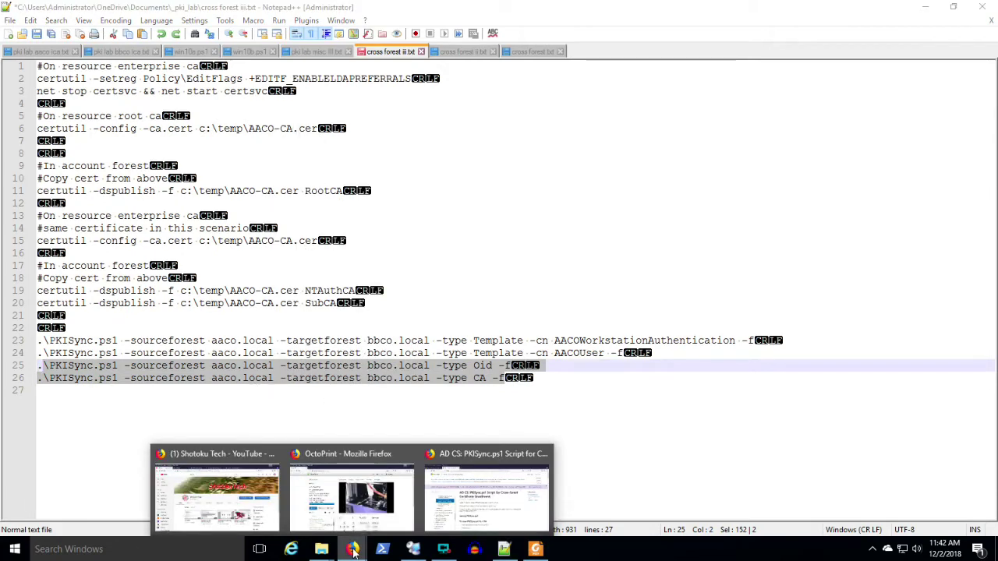
left_click(413, 549)
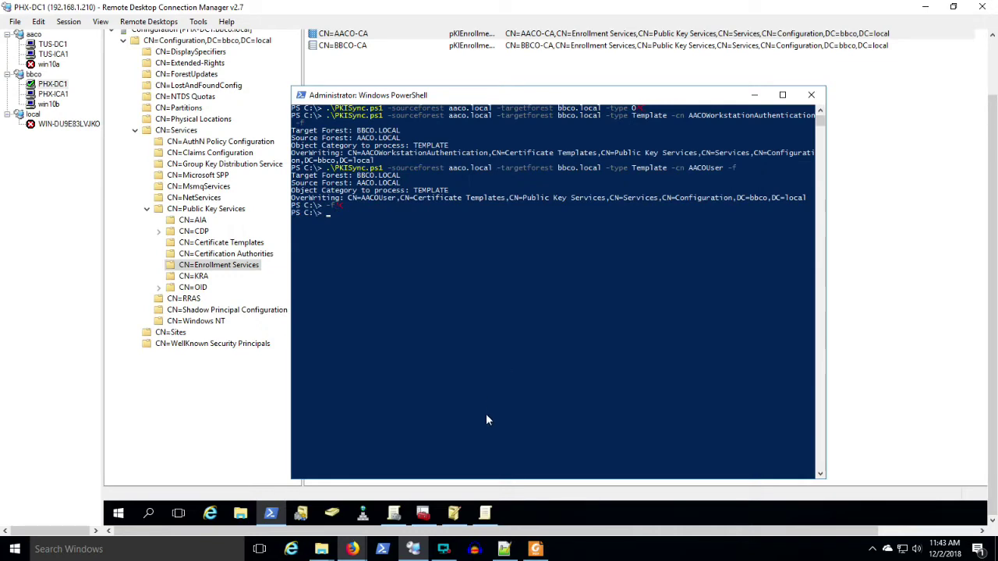
Copy the selected Oid and CA sync commands from Notepad++ again
left_click(504, 549)
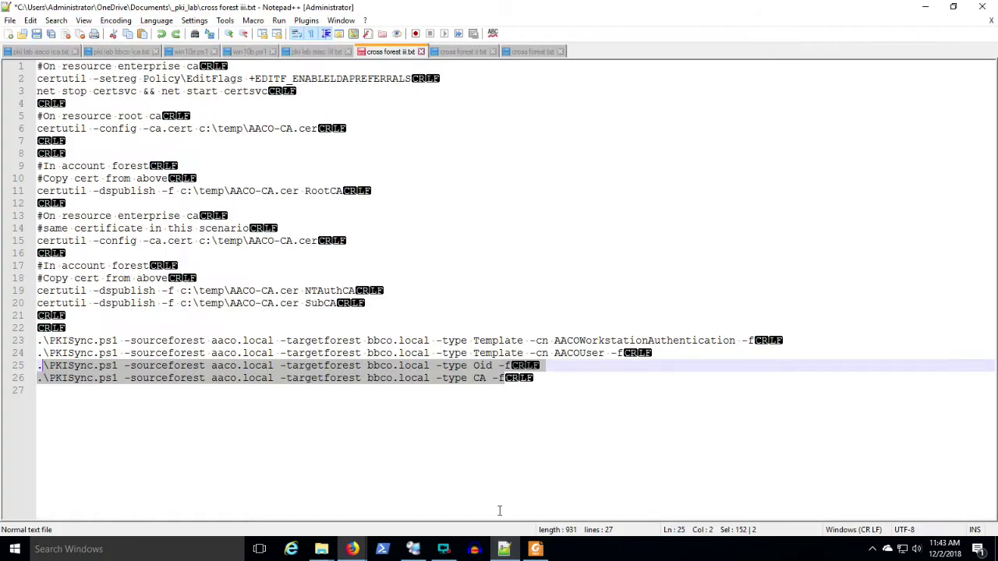
right_click(411, 373)
left_click(457, 128)
Paste and run the Oid PKISync in PowerShell, then show the CN=OID container in ADSI Edit
left_click(924, 7)
right_click(658, 362)
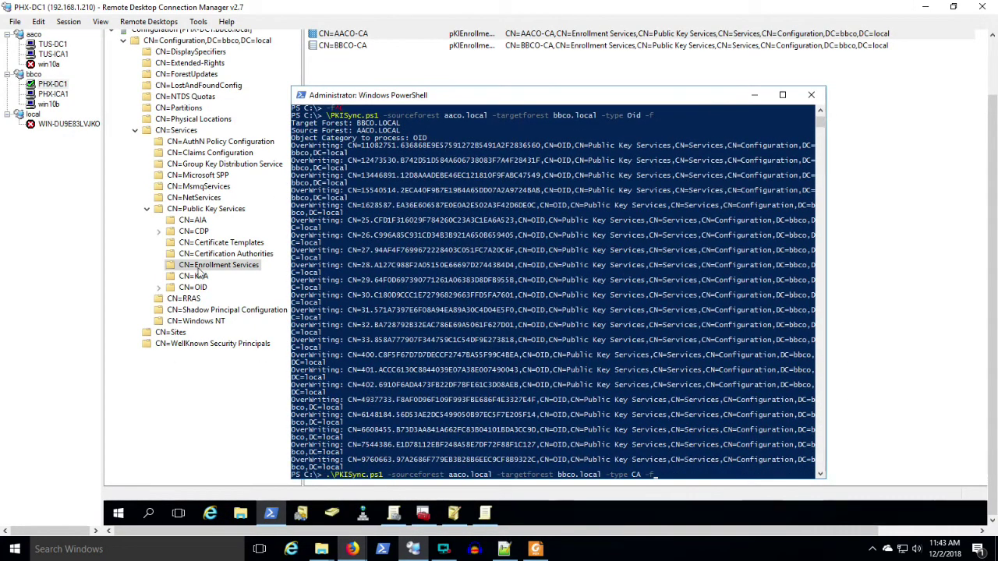
left_click(195, 288)
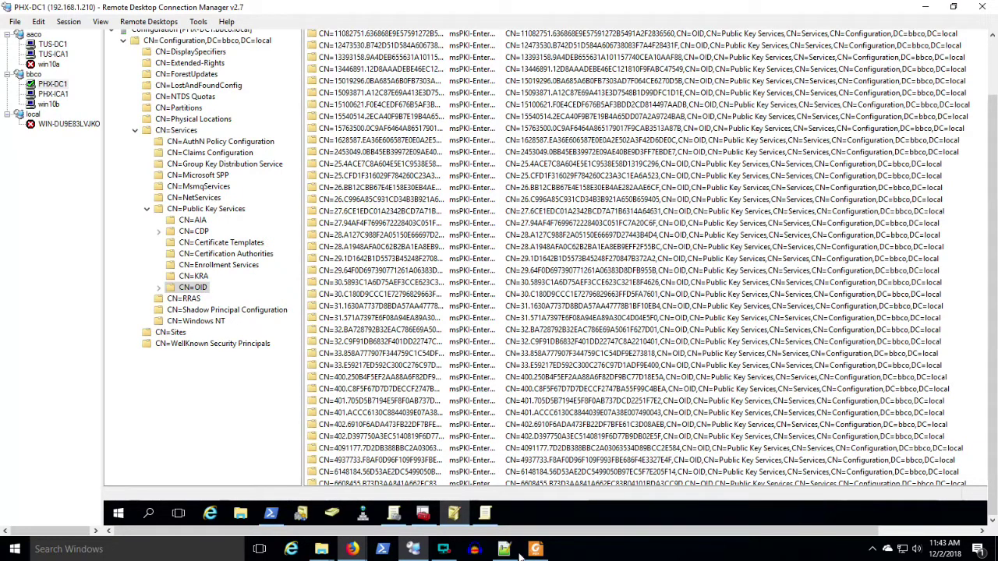
Run the pasted -type CA PKISync command in PHX-DC1's PowerShell
mouse_move(485, 513)
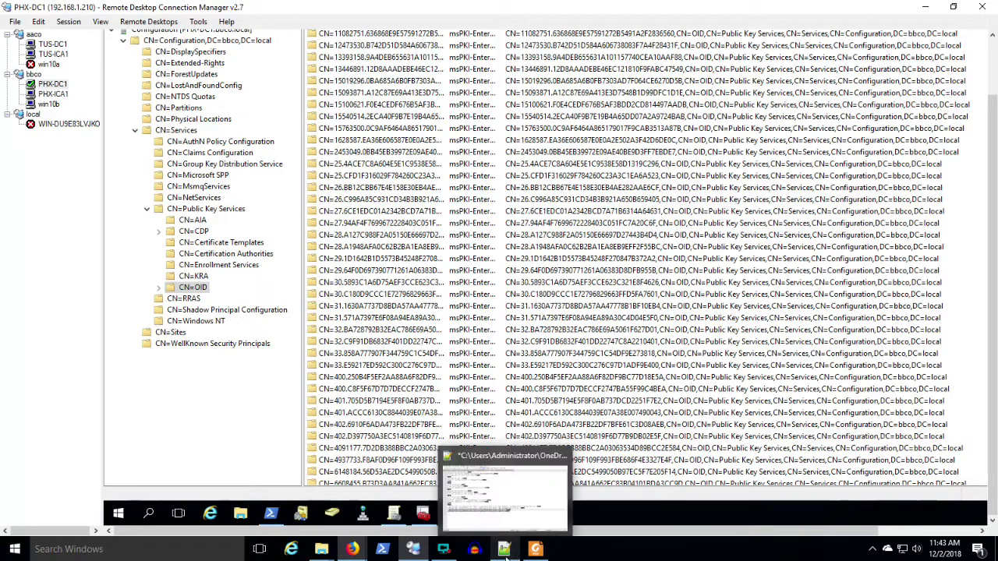
mouse_move(410, 555)
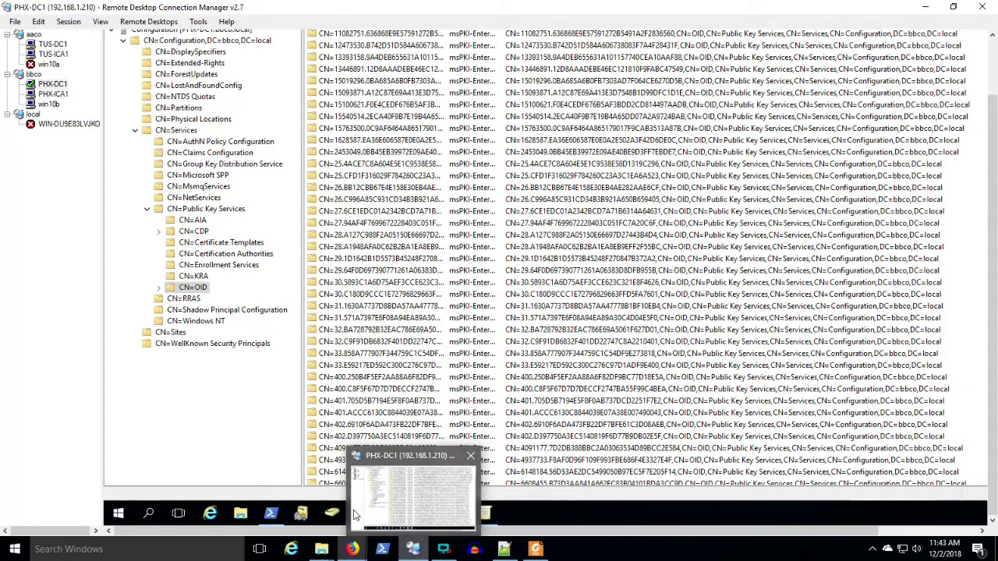
left_click(270, 515)
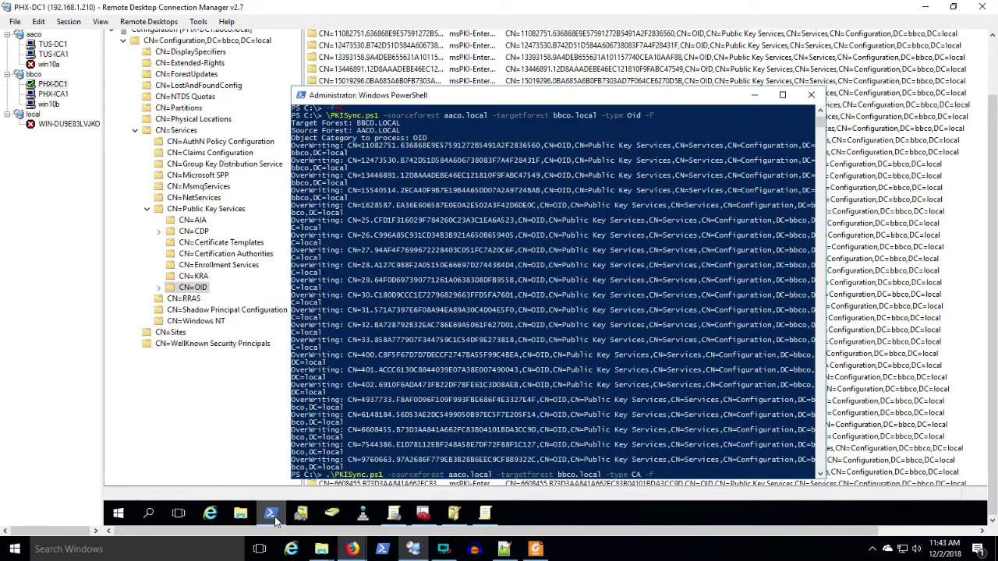
key("Return")
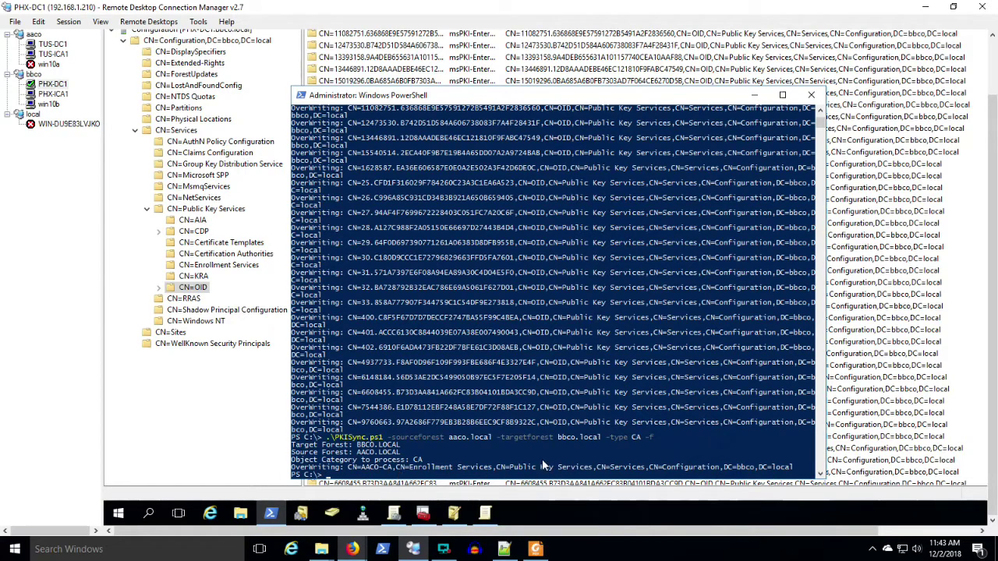
Check that AACO-CA now appears under CN=Enrollment Services in ADSI Edit
left_click(227, 265)
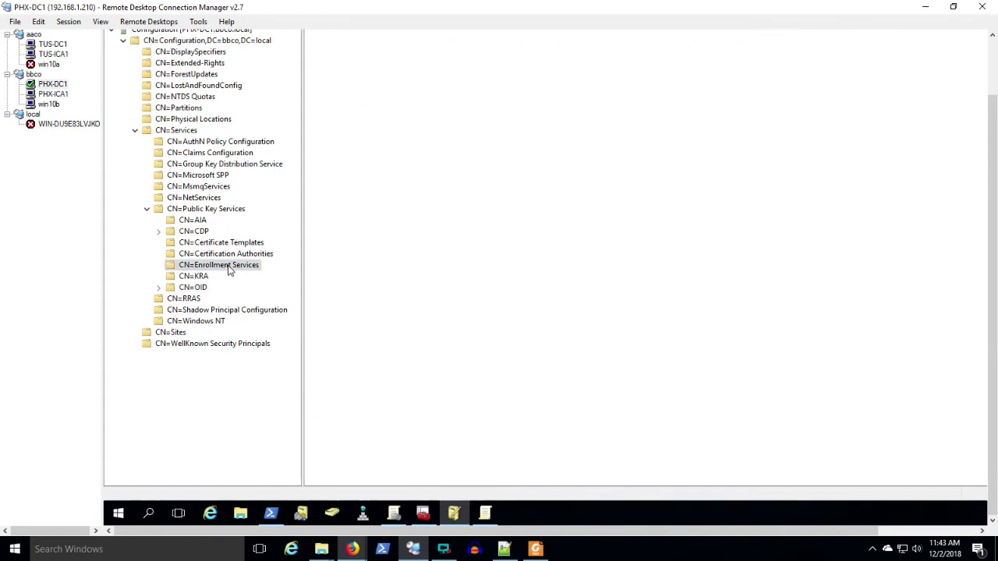
left_click(364, 35)
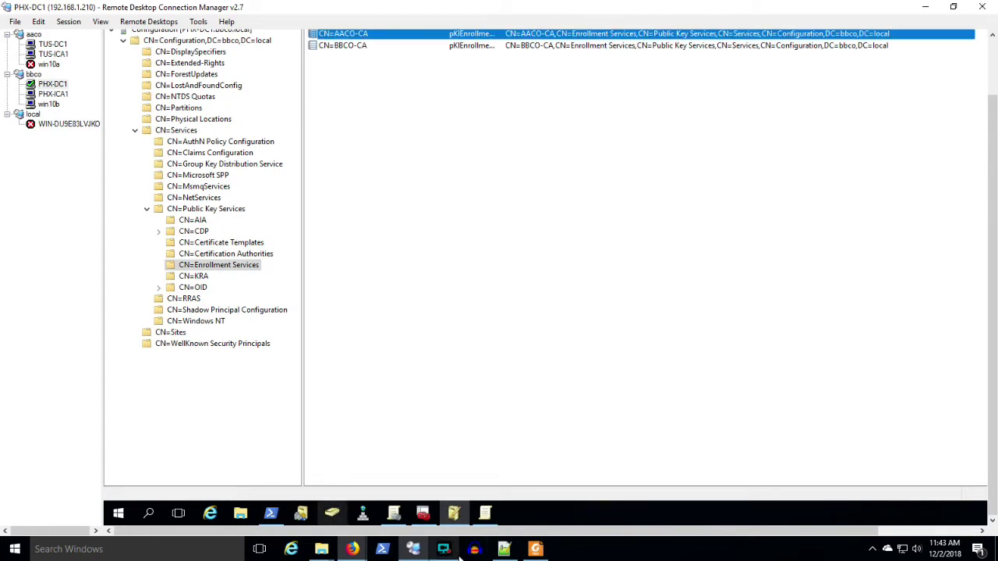
left_click(505, 550)
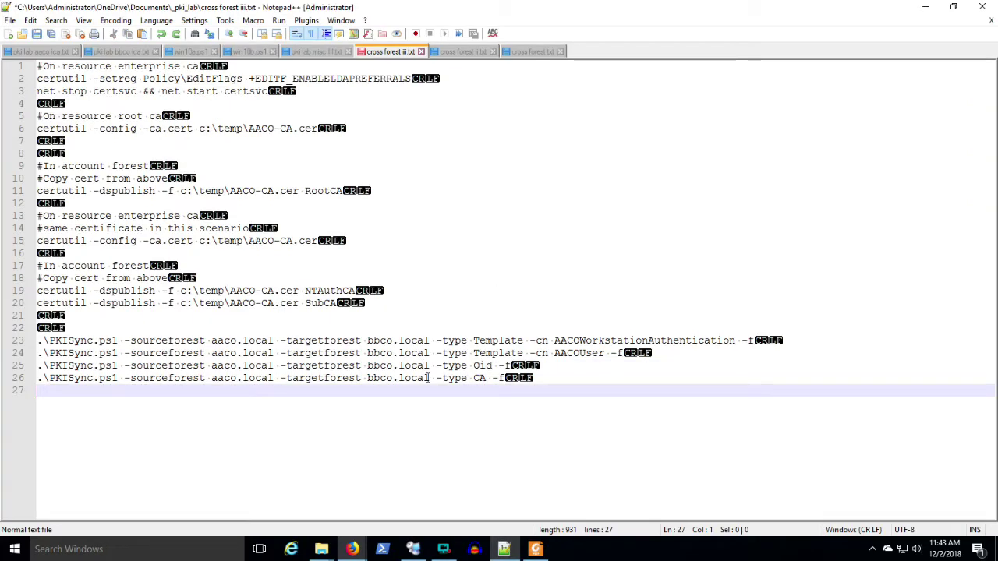
Select line 26's PKISync command up to bbco.local, excluding the CA type and force options
left_click_drag(428, 377, 39, 378)
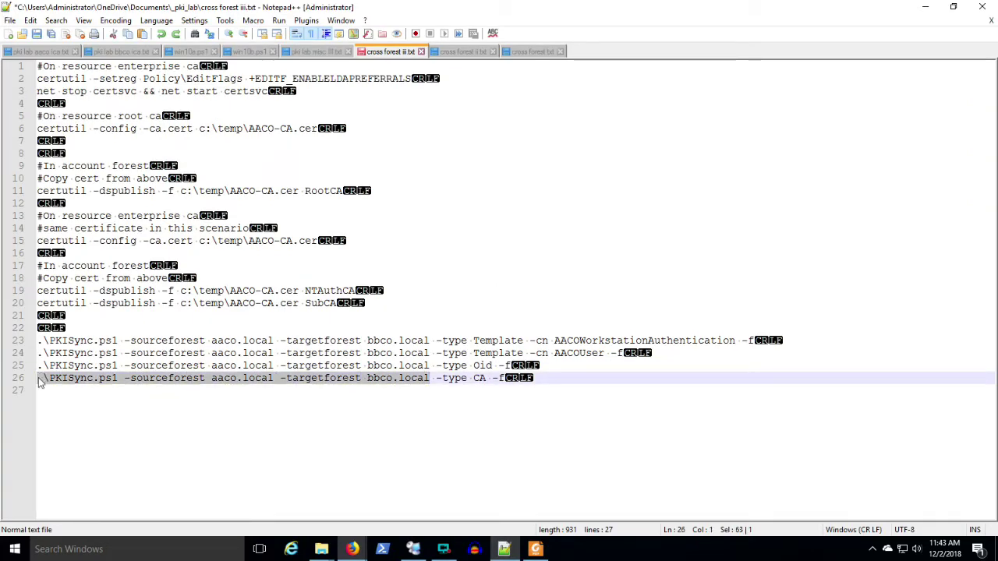
double_click(479, 378)
left_click_drag(478, 379, 46, 382)
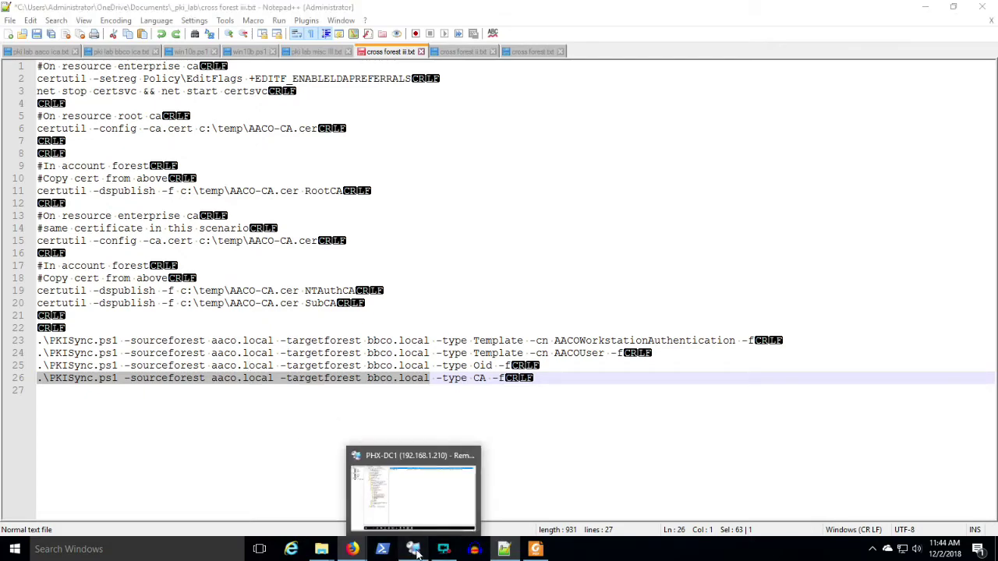
left_click(414, 550)
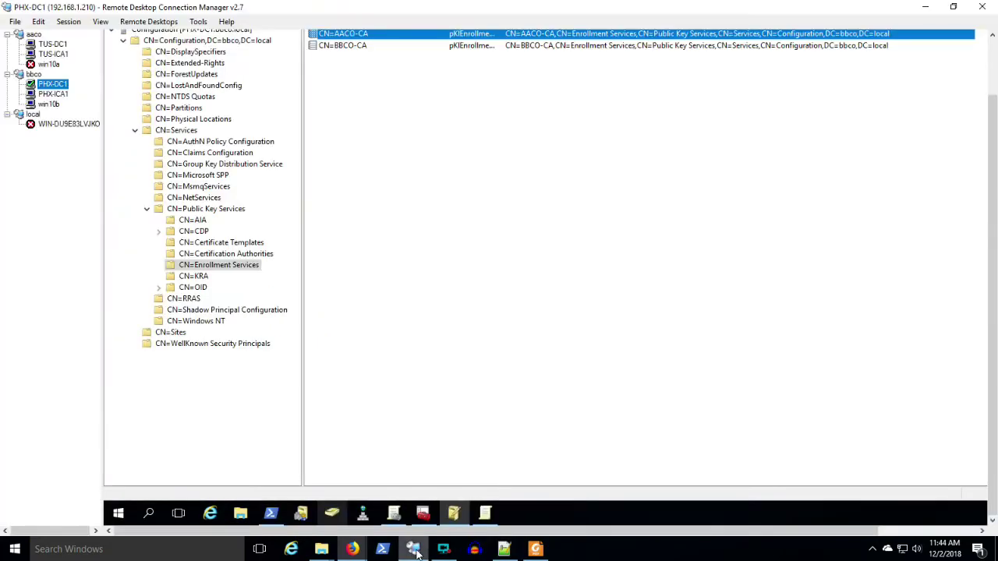
Paste and run the unforced PKISync.ps1 command from aaco.local to bbco.local in PowerShell
left_click(270, 512)
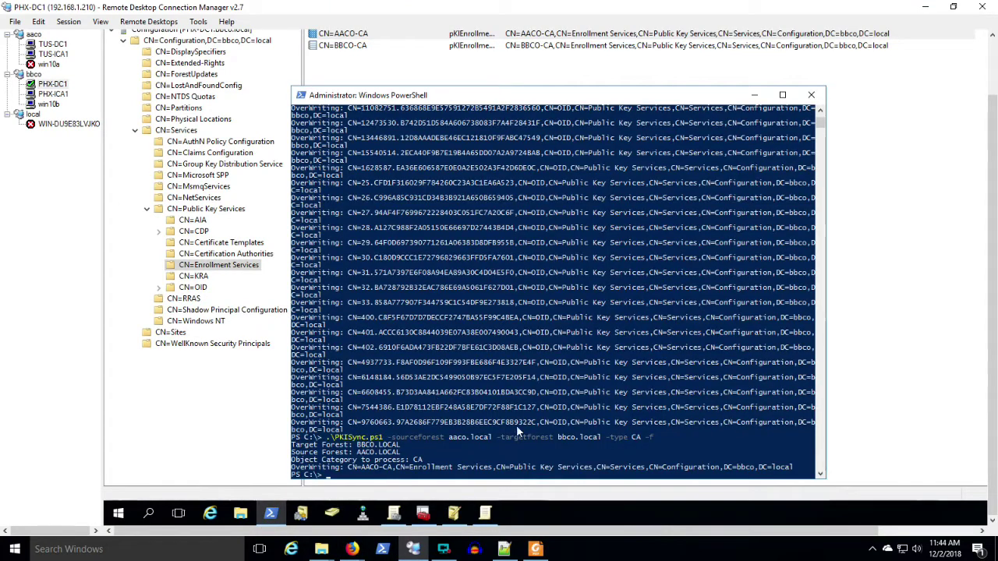
right_click(534, 451)
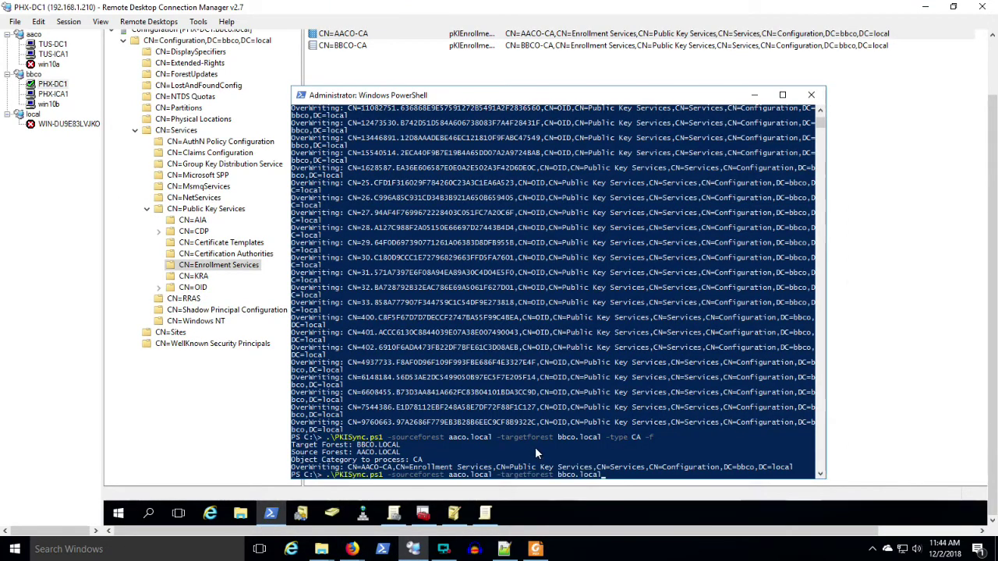
key("Return")
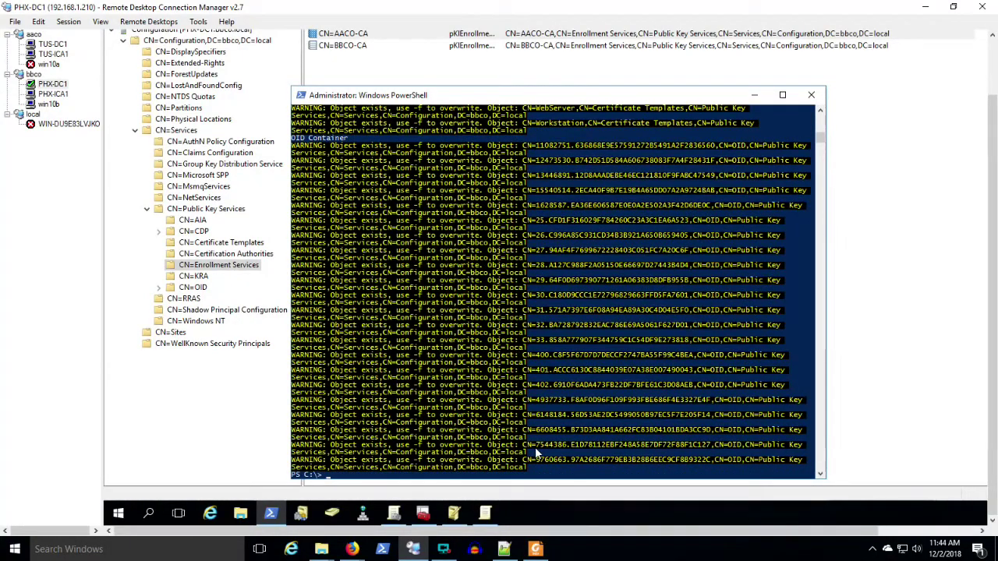
Review the output's Certificate Templates Container section, then view Certification Authorities in ADSI Edit
scroll(611, 402, "up", 5)
scroll(611, 405, "up", 15)
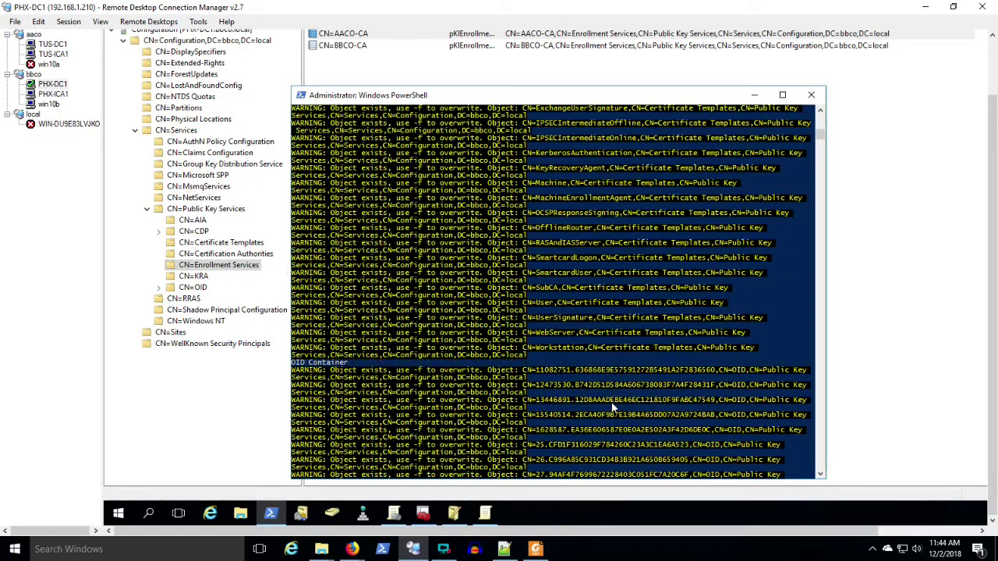
scroll(612, 405, "up", 2)
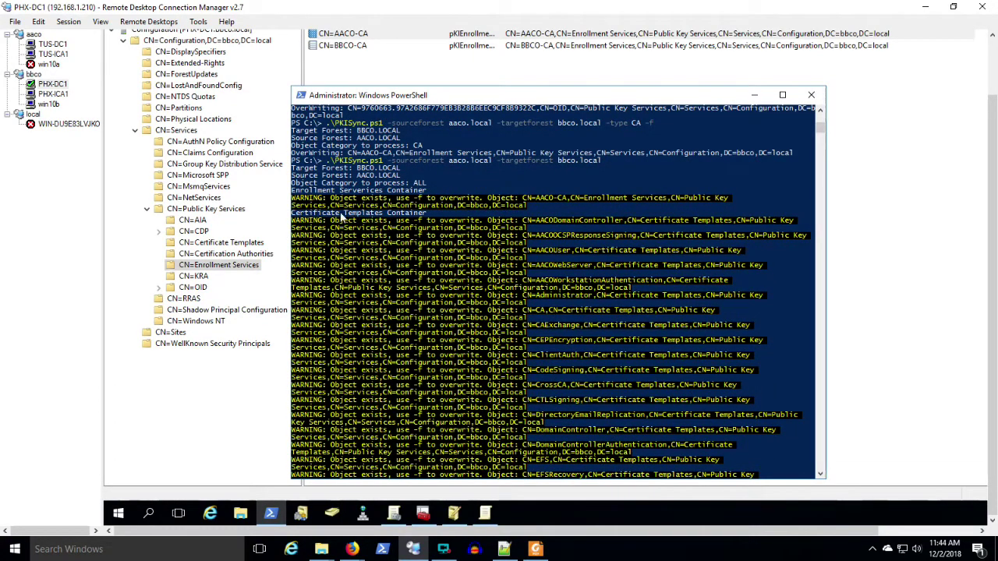
left_click_drag(300, 217, 417, 221)
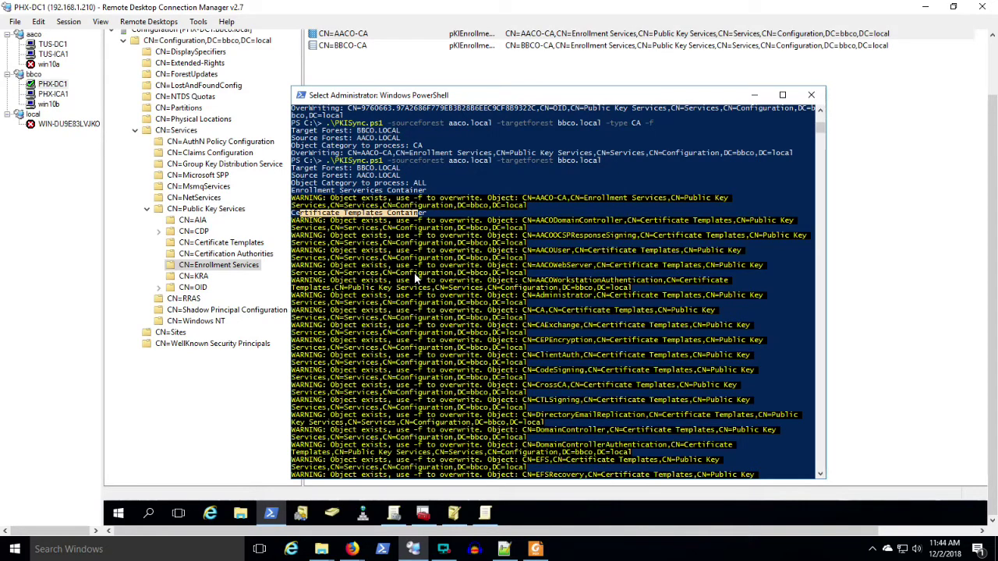
scroll(414, 272, "up", 4)
scroll(414, 272, "up", 2)
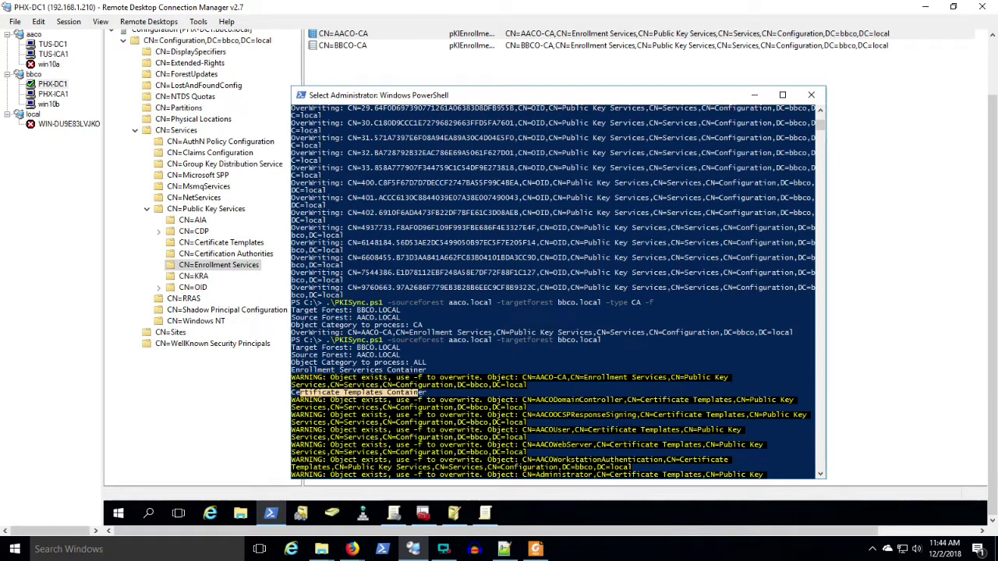
key("alt+Tab")
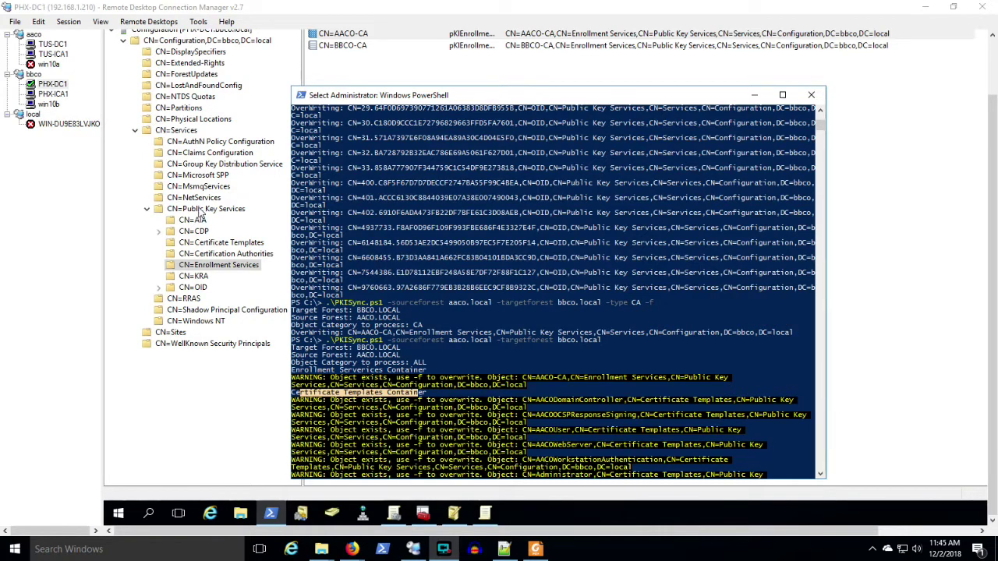
left_click(210, 254)
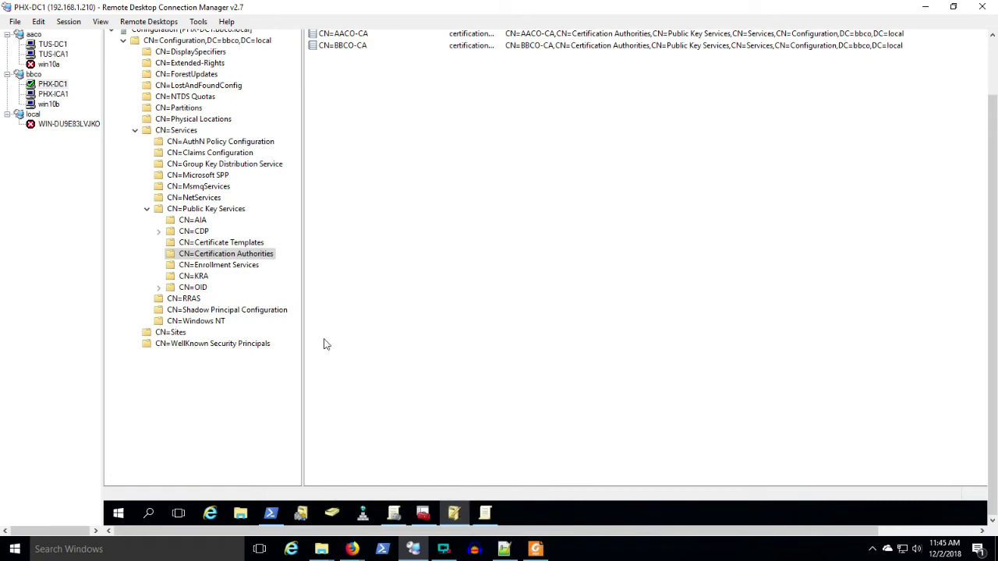
View bbco's certificate templates in ADSI Edit, then switch to the TUS-ICA1 session
left_click(226, 244)
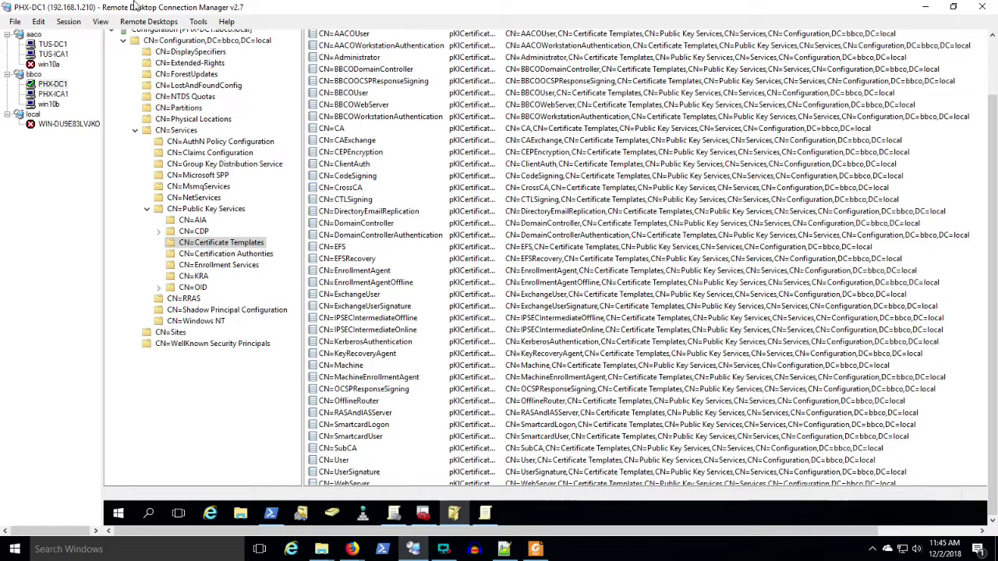
left_click(51, 56)
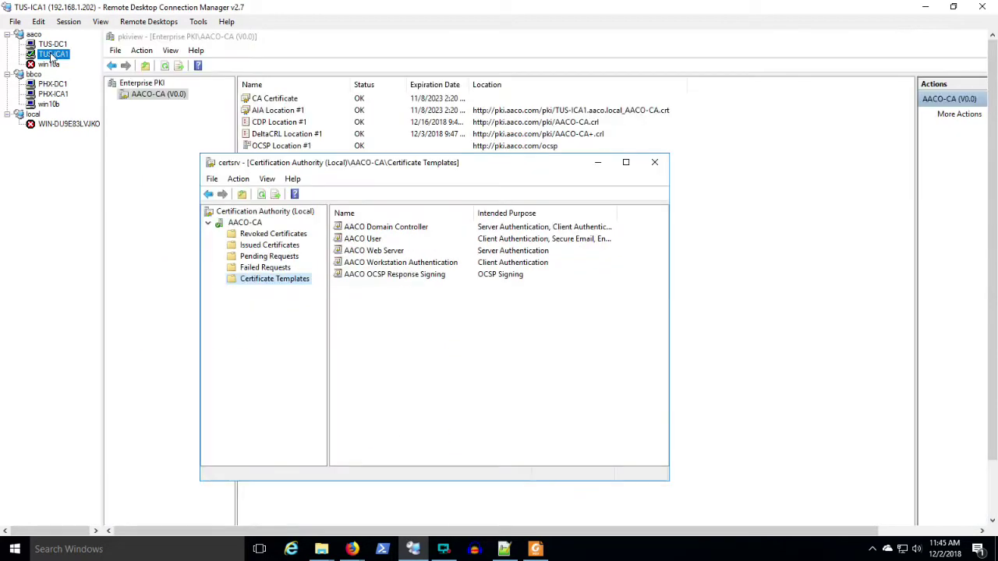
Open the Certificate Templates management console from AACO-CA's Certificate Templates
left_click(994, 498)
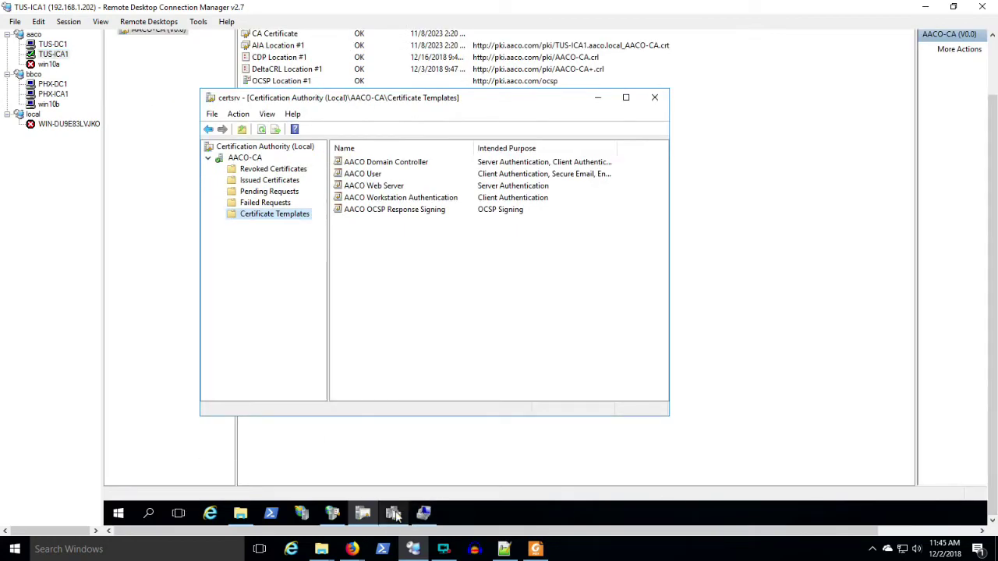
right_click(288, 217)
left_click(317, 223)
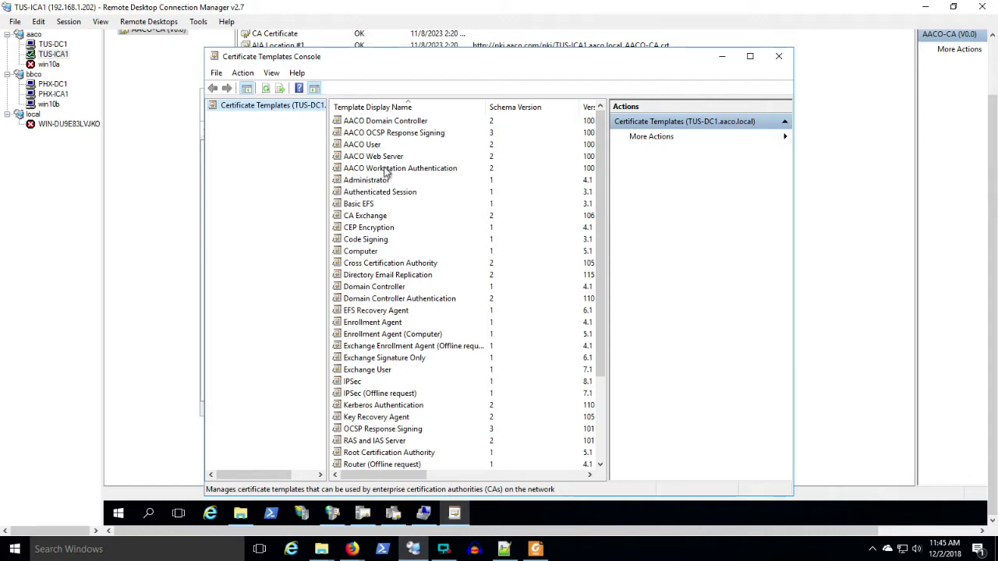
Allow BBCO Domain Computers to enroll and autoenroll on the AACO Workstation Authentication template
right_click(384, 172)
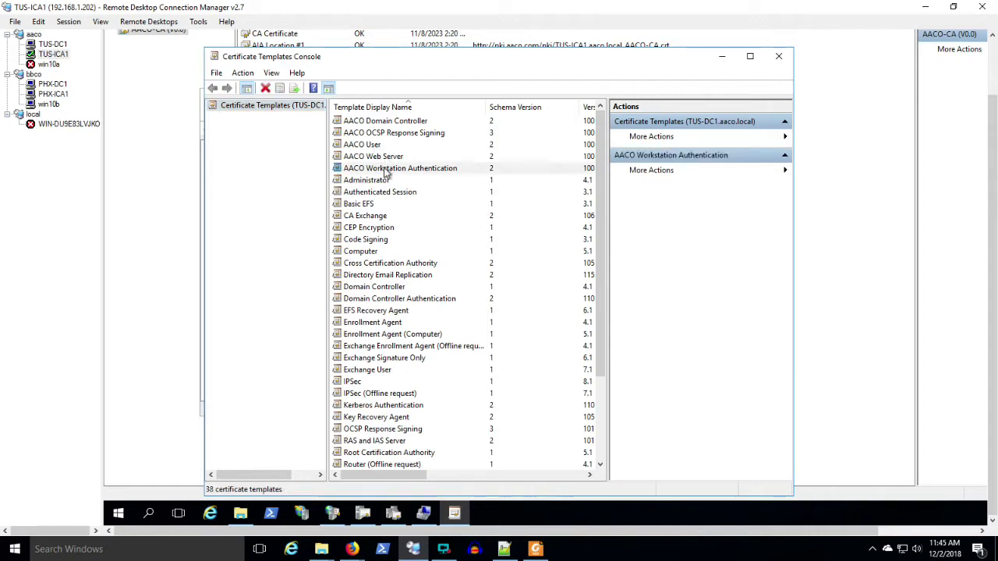
left_click(408, 260)
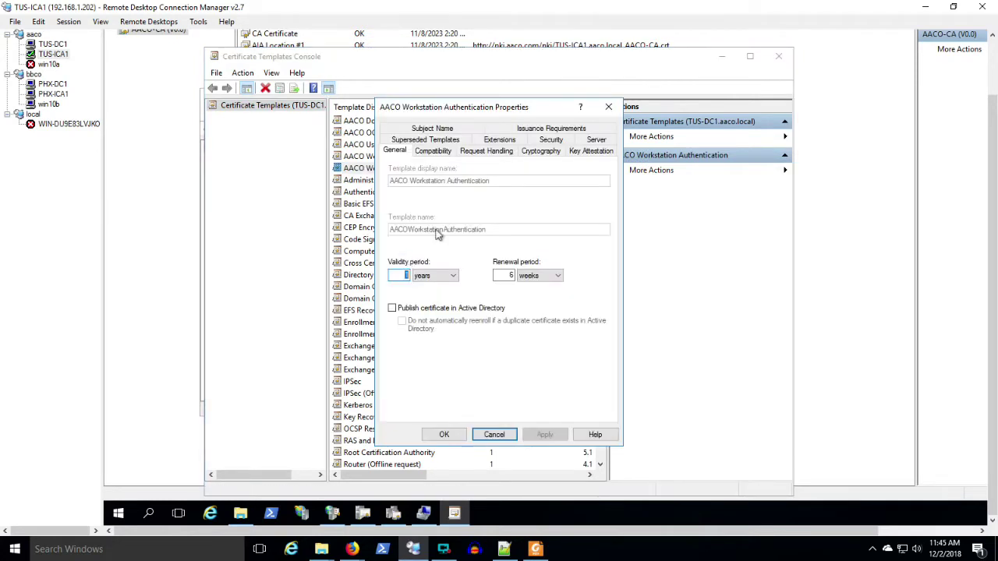
left_click(551, 140)
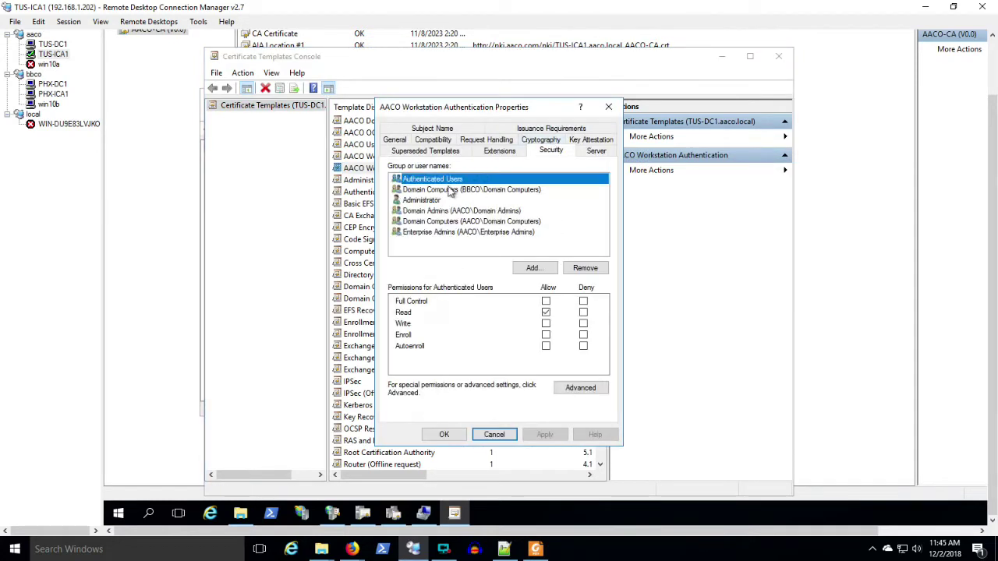
left_click(448, 191)
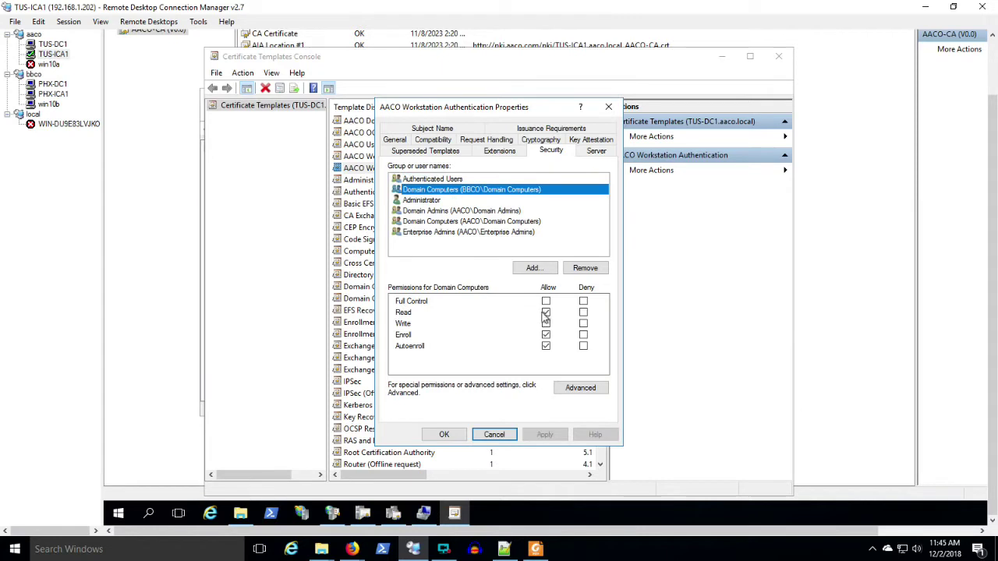
left_click(546, 346)
left_click(444, 435)
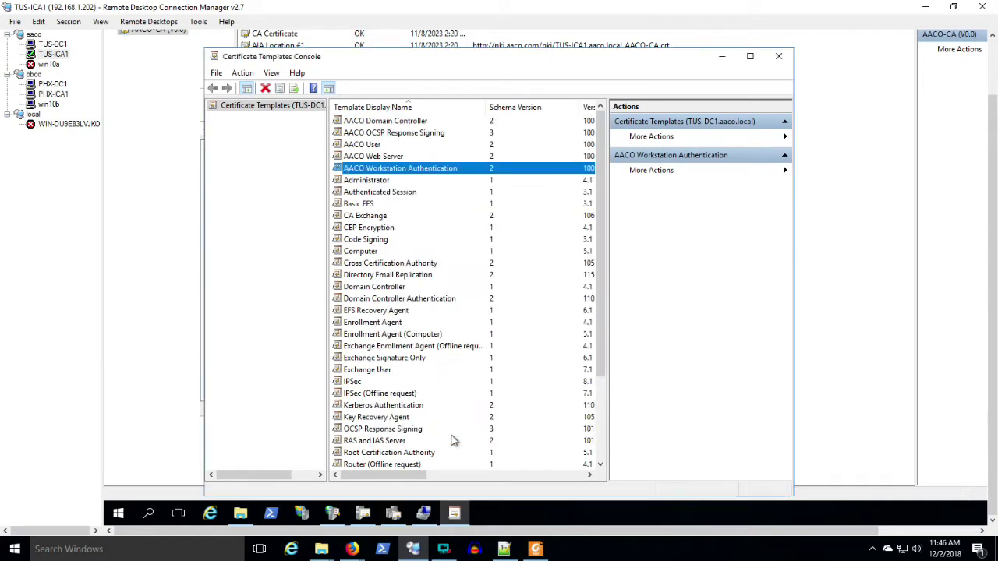
Give BBCO Domain Users enroll and autoenroll rights on the AACO User template
right_click(374, 145)
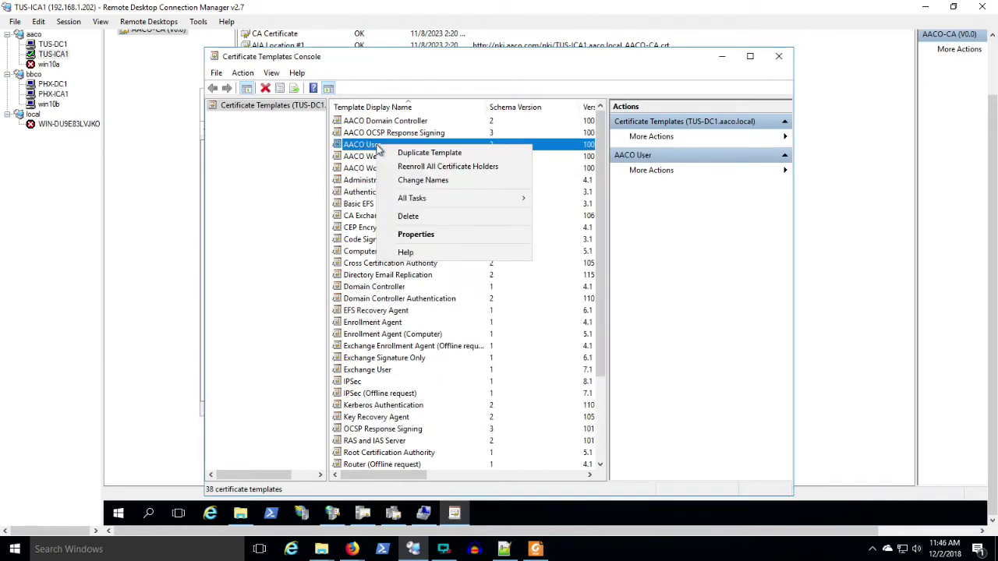
left_click(421, 234)
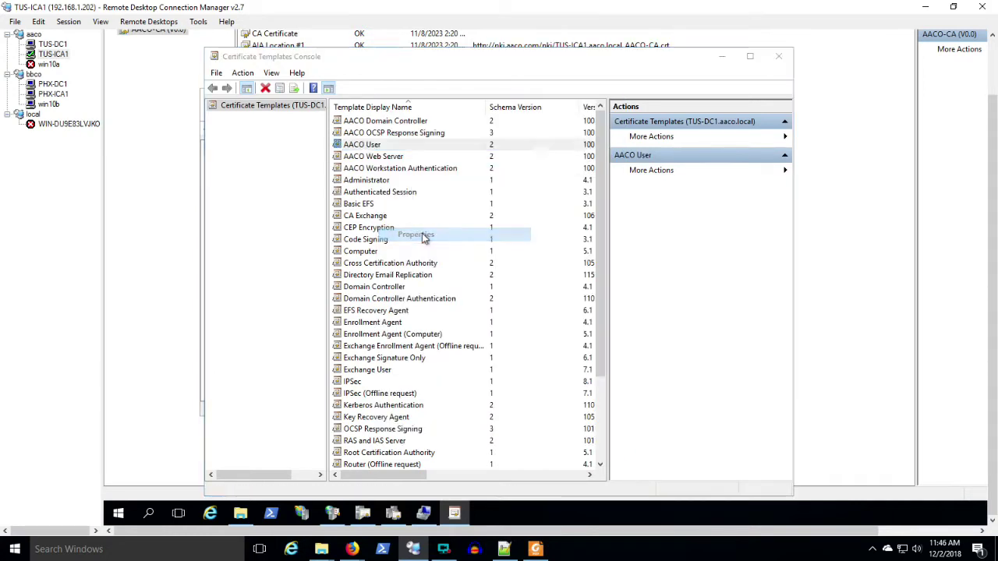
left_click(547, 140)
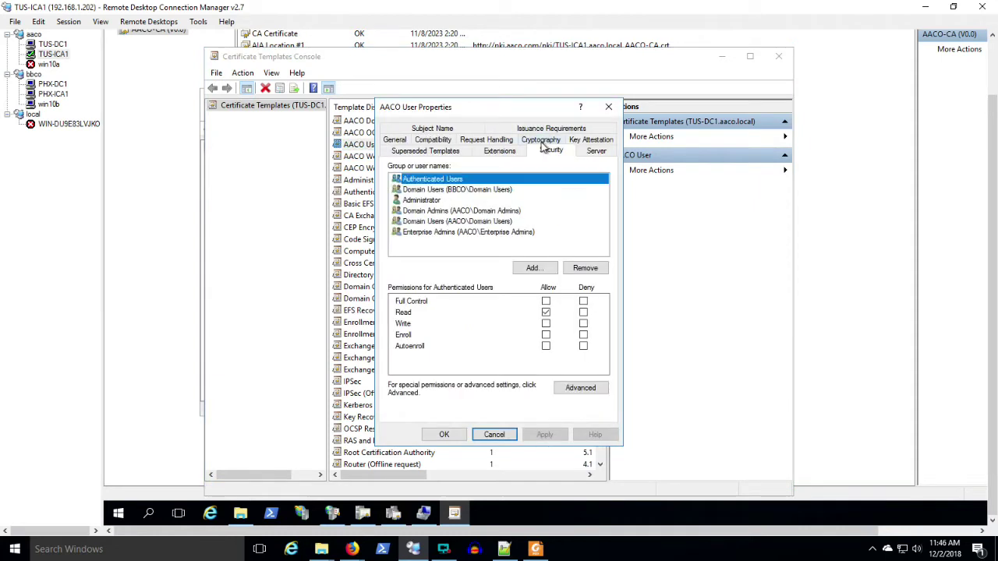
left_click(448, 191)
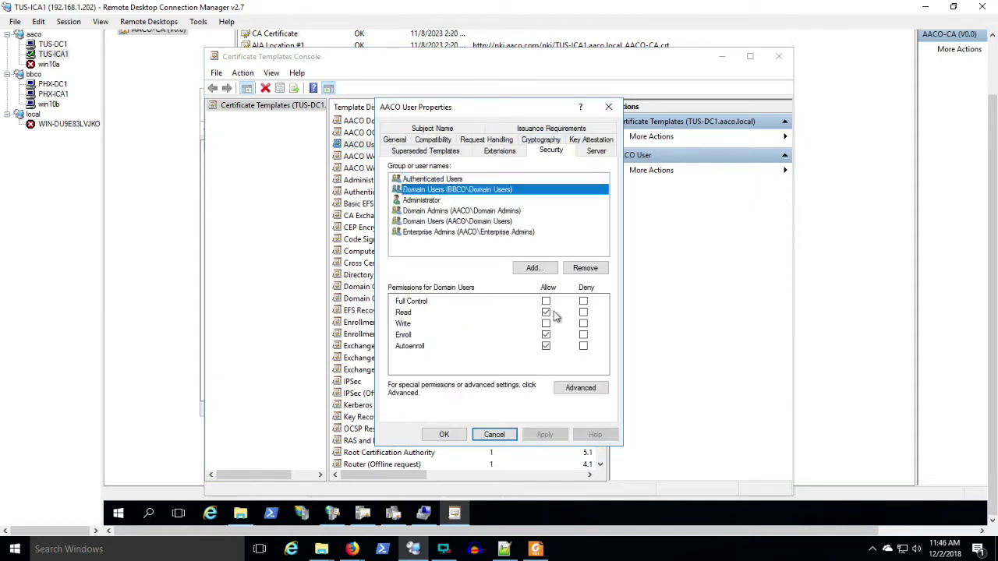
left_click(444, 435)
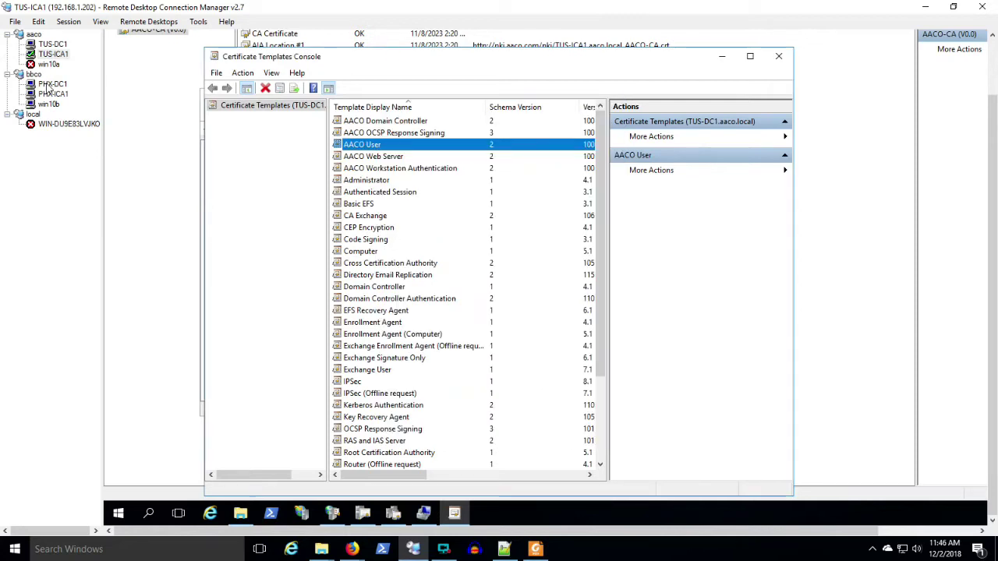
left_click(106, 131)
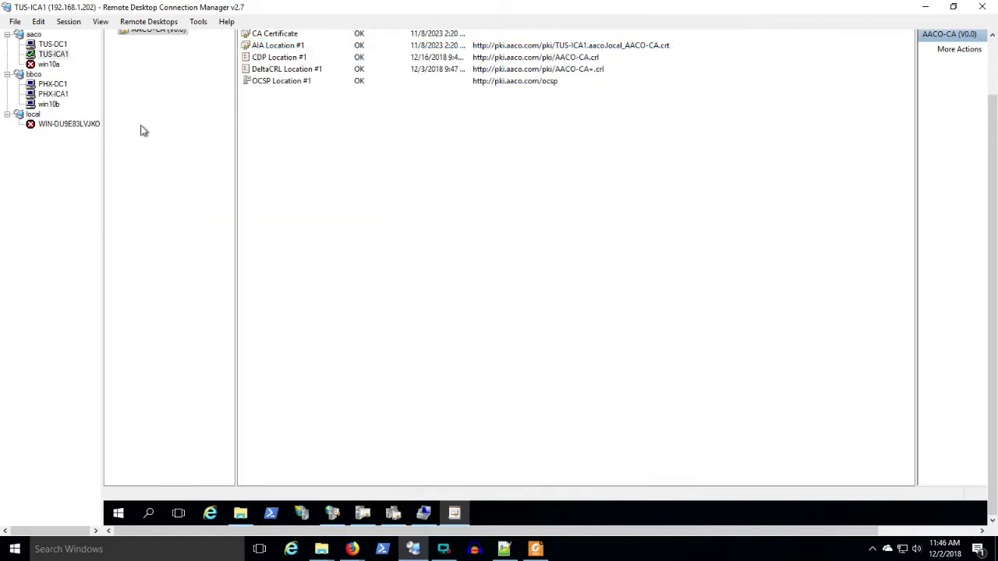
Review the AACO User and AACO Workstation Authentication templates in AACO-CA's certsrv console
left_click(364, 515)
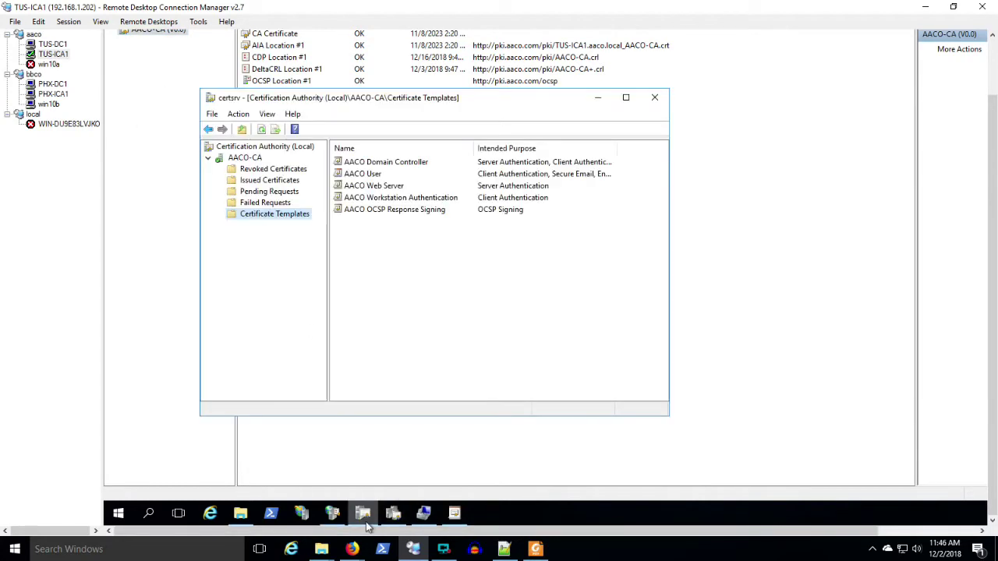
right_click(291, 218)
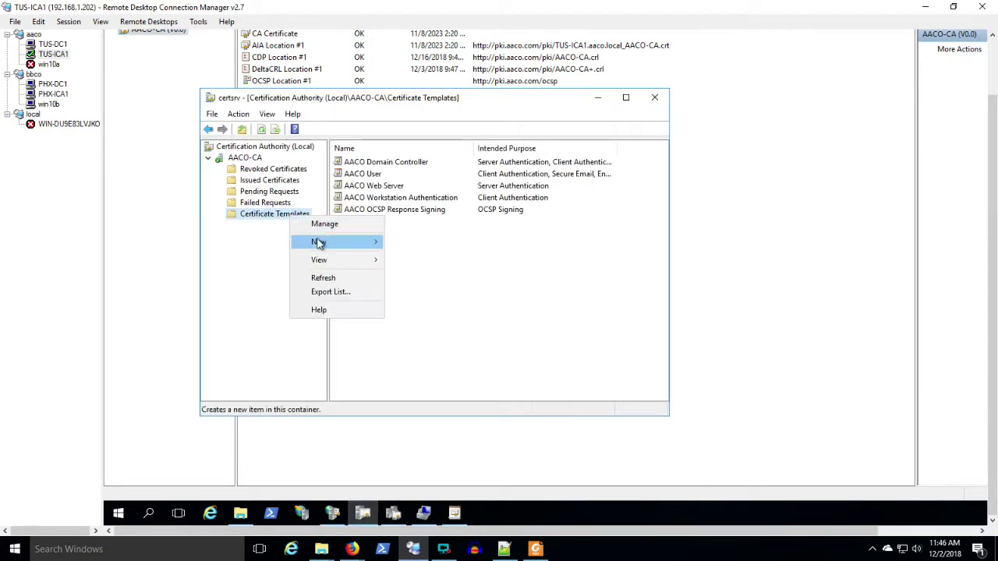
mouse_move(319, 244)
left_click(460, 299)
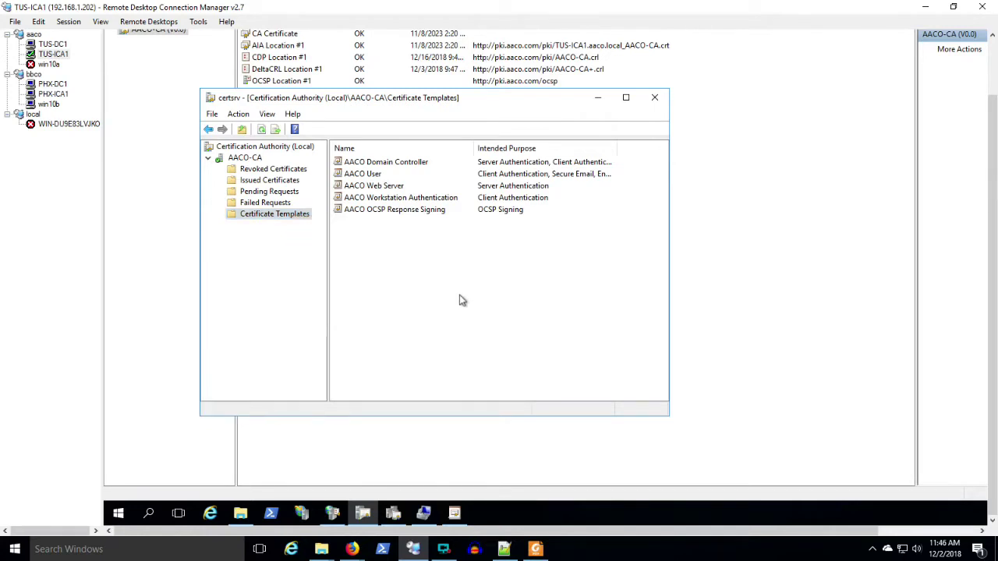
left_click(376, 177)
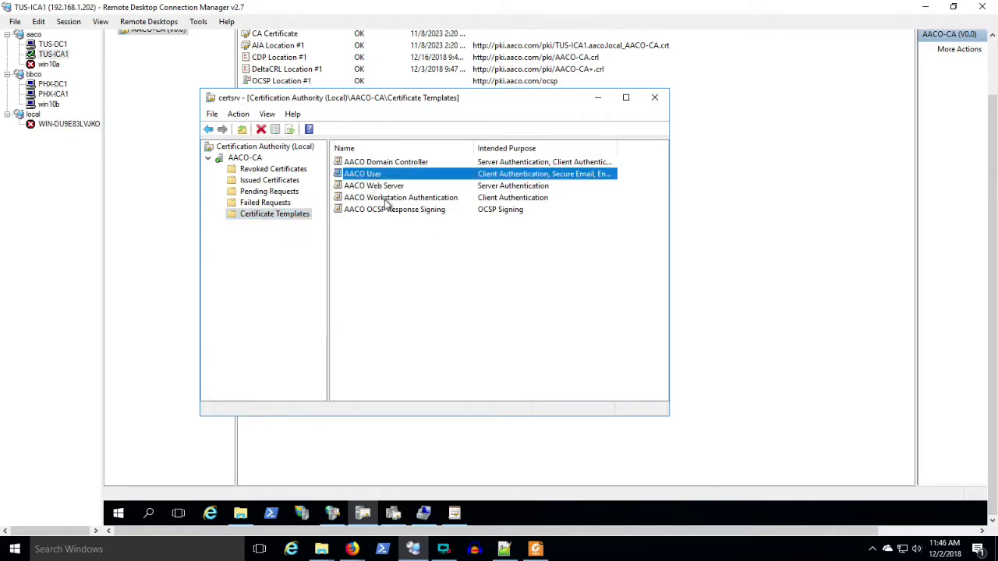
left_click(385, 199)
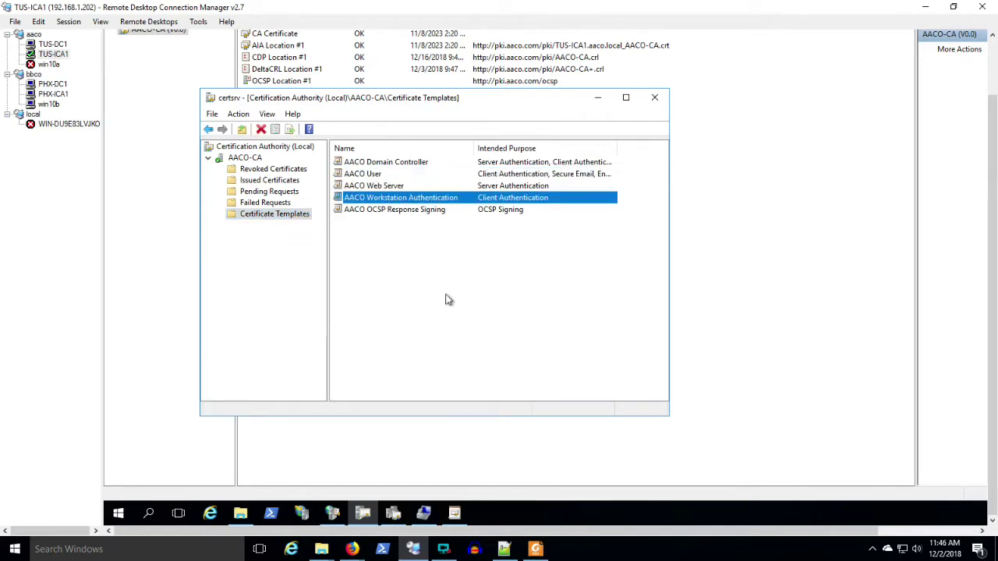
Switch to the PHX-DC1 server session and bring up its taskbar
left_click(58, 85)
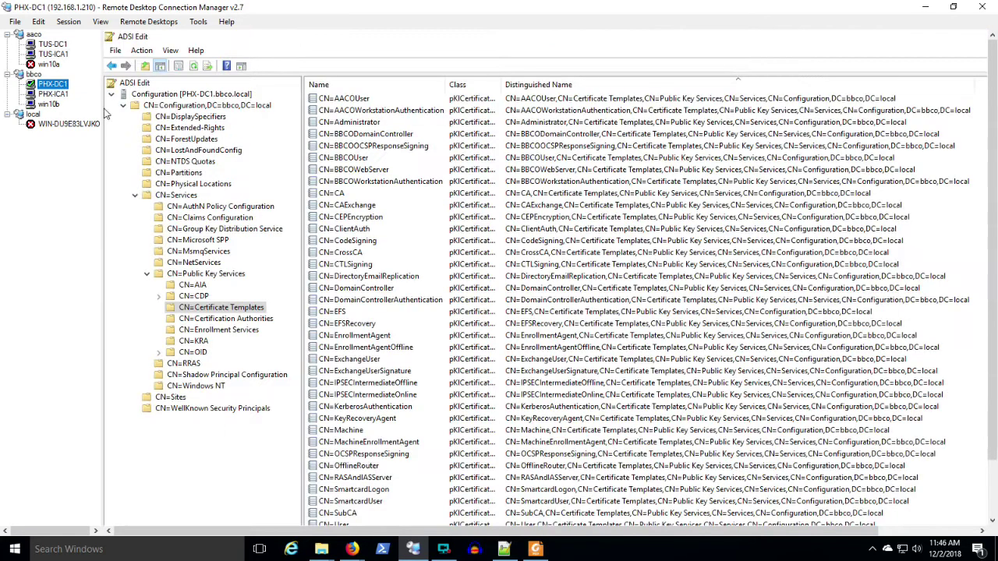
left_click(991, 485)
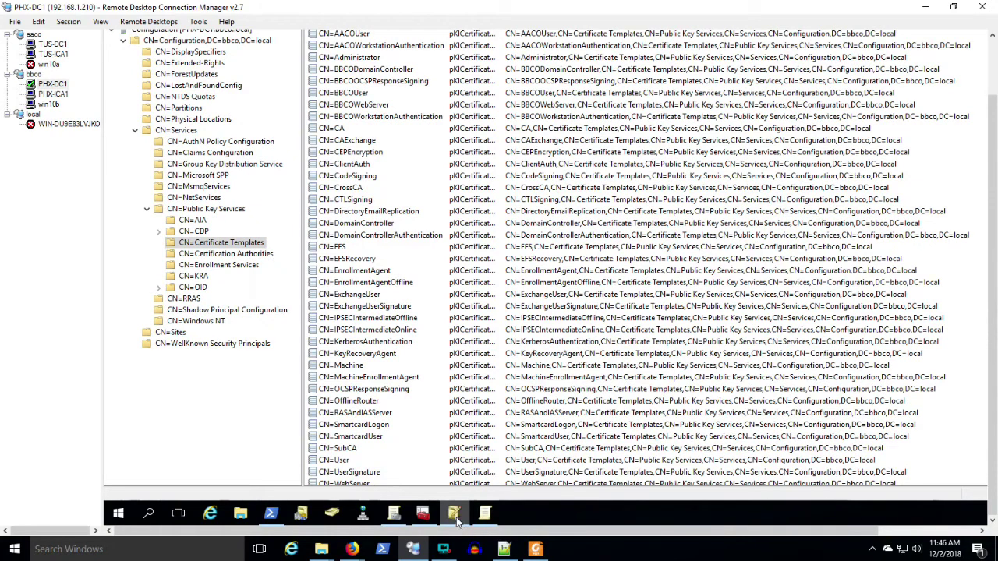
mouse_move(456, 521)
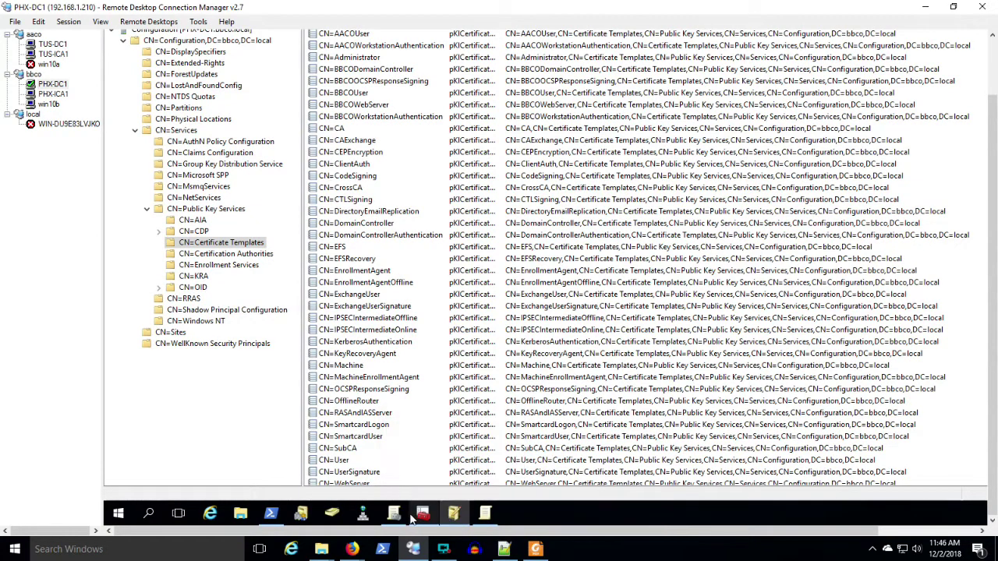
Open the Group Policy editor on PHX-DC1
mouse_move(398, 520)
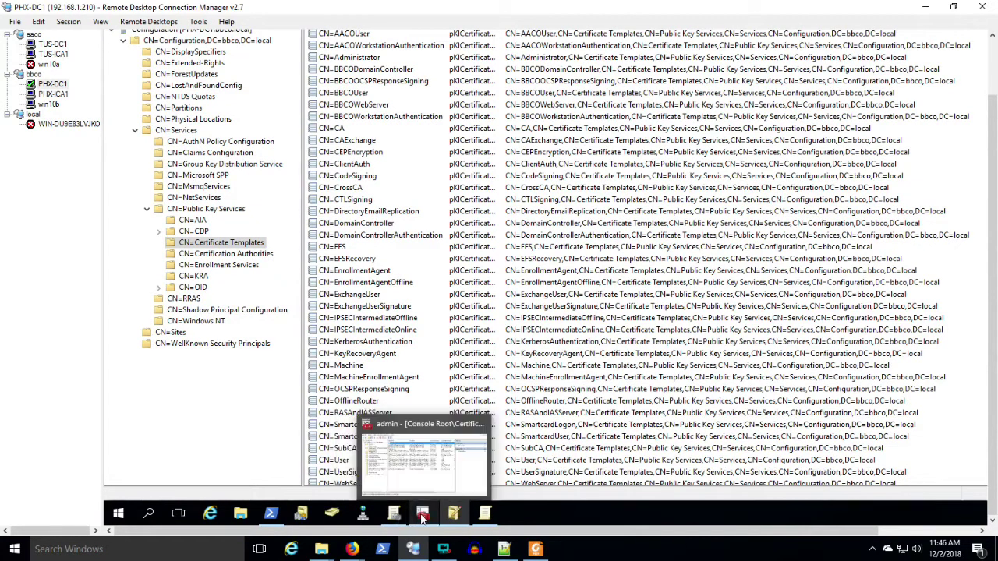
left_click(394, 513)
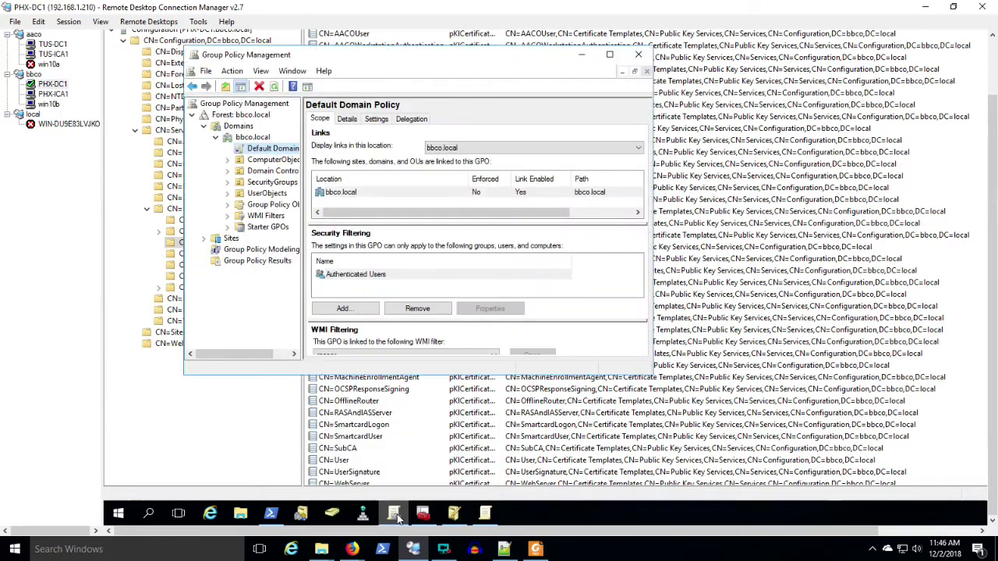
left_click(485, 515)
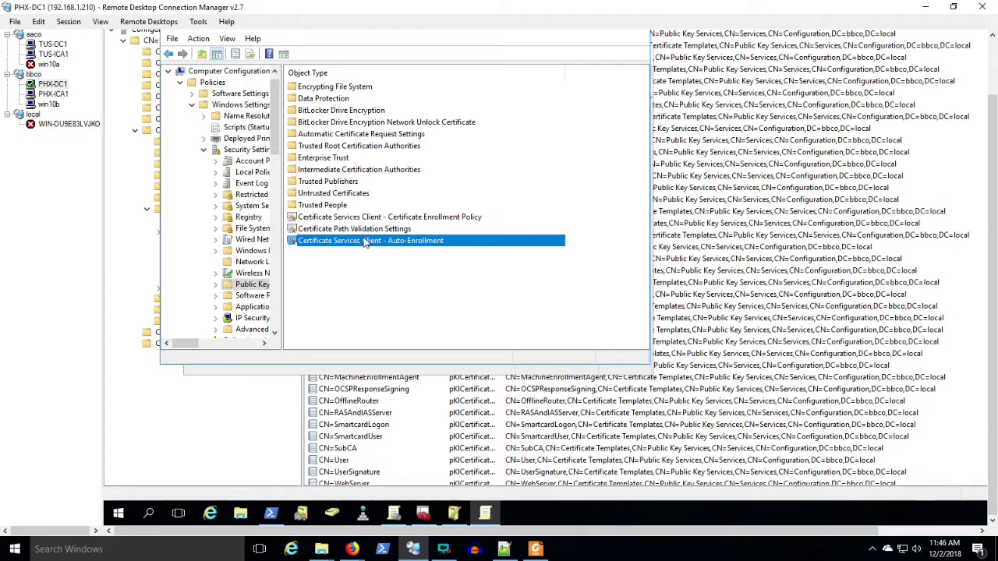
left_click(277, 318)
left_click(277, 318)
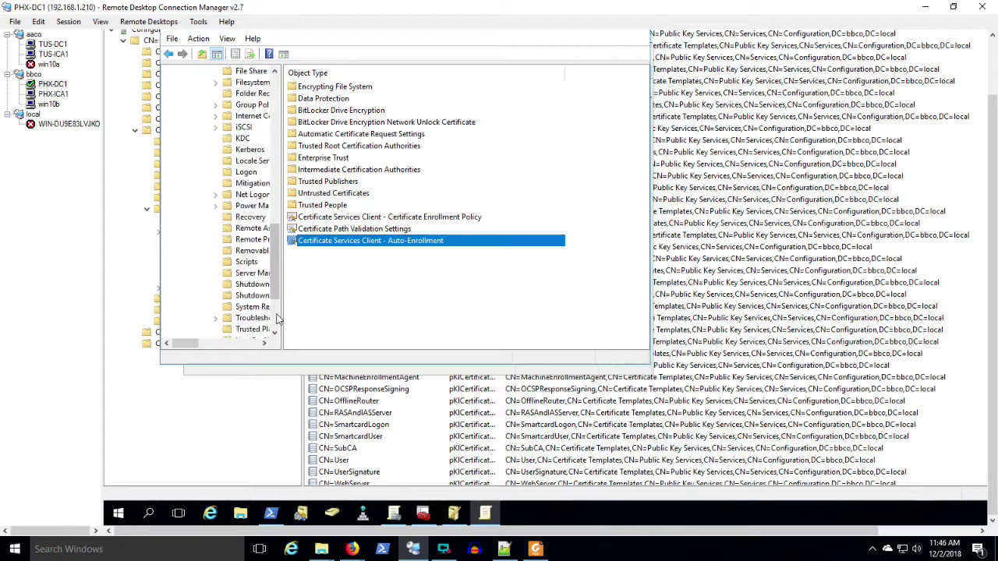
left_click(277, 318)
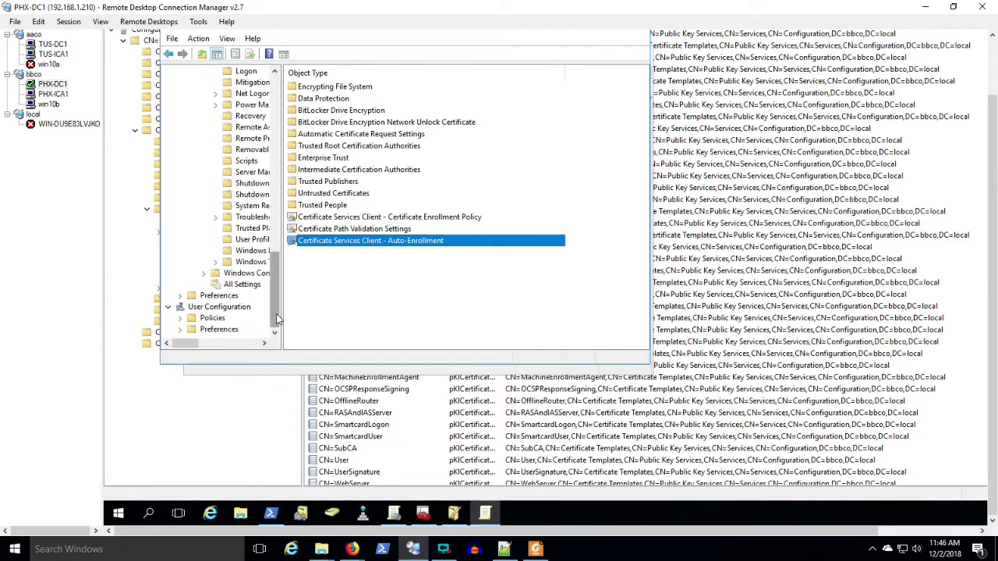
Confirm the user Auto-Enrollment policy under Public Key Policies is Enabled, cancel, and return to ADSI Edit
left_click(181, 321)
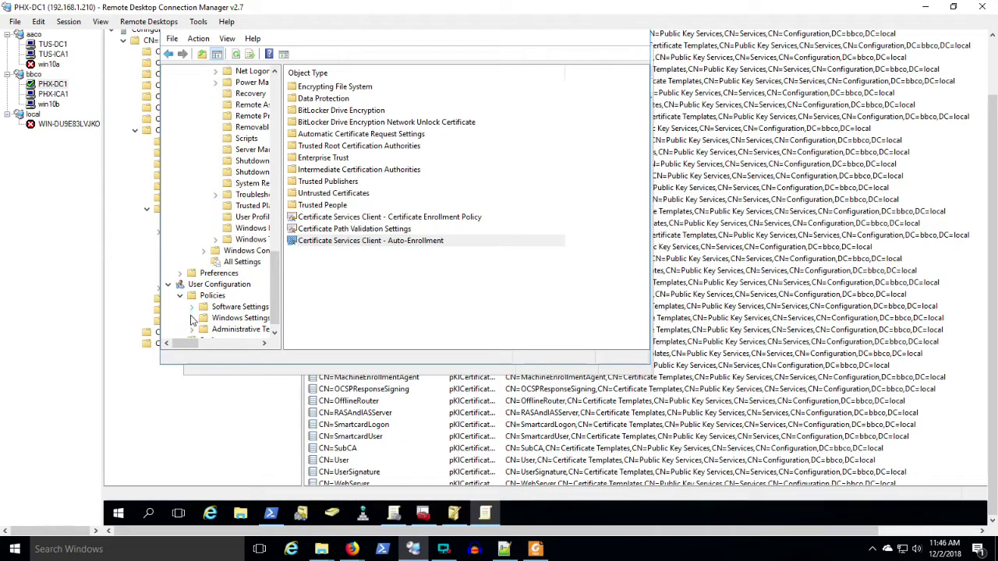
left_click(192, 318)
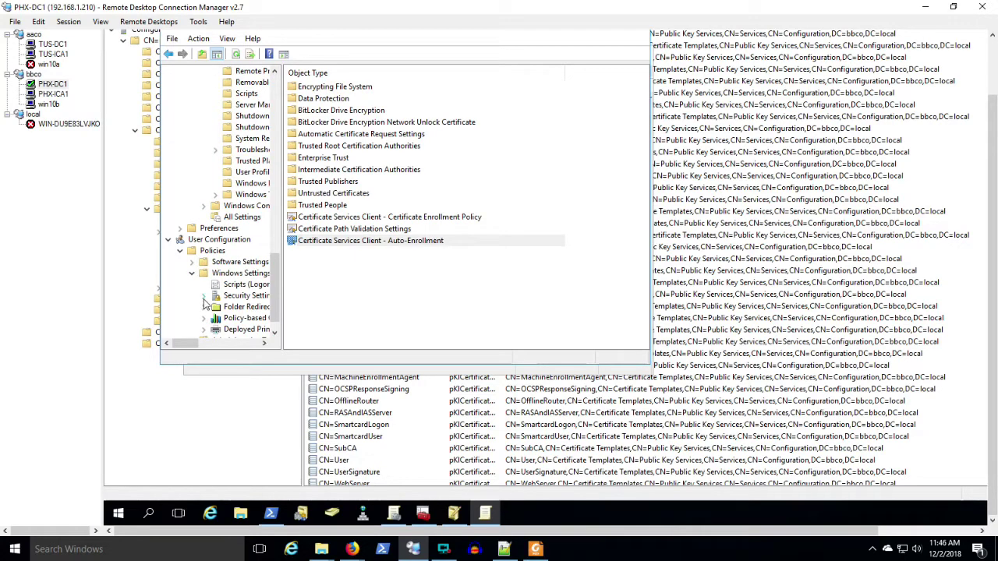
left_click(204, 297)
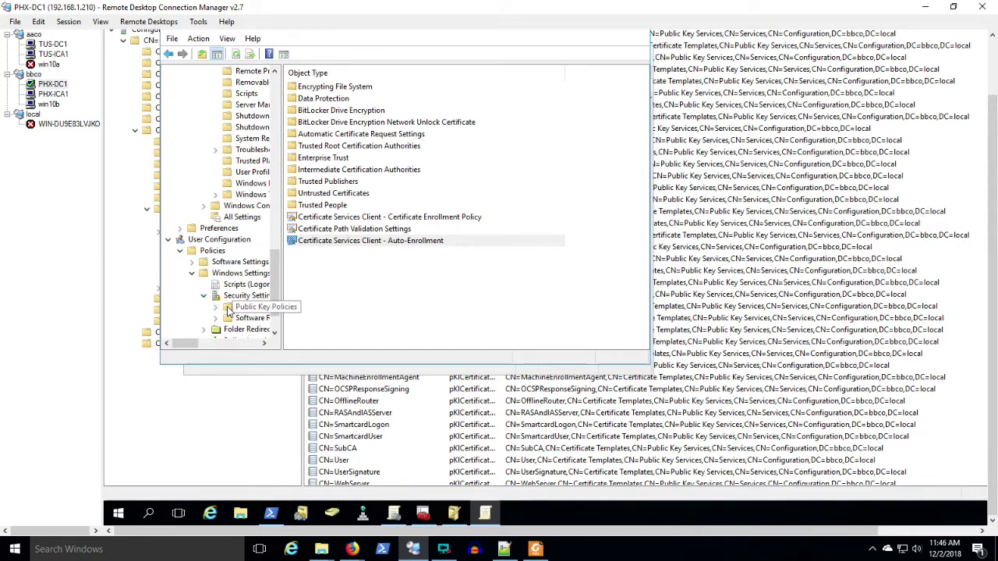
left_click(229, 309)
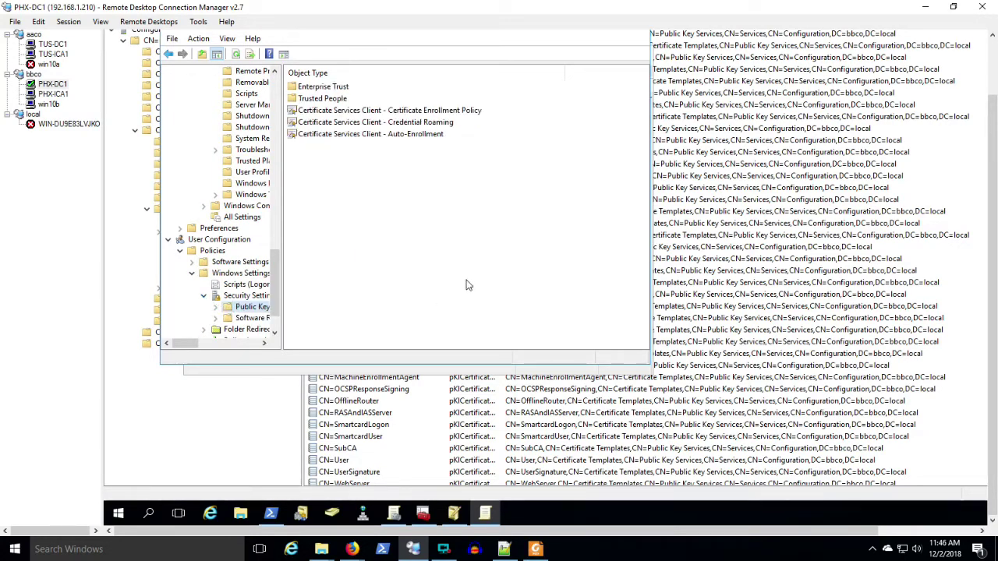
double_click(402, 135)
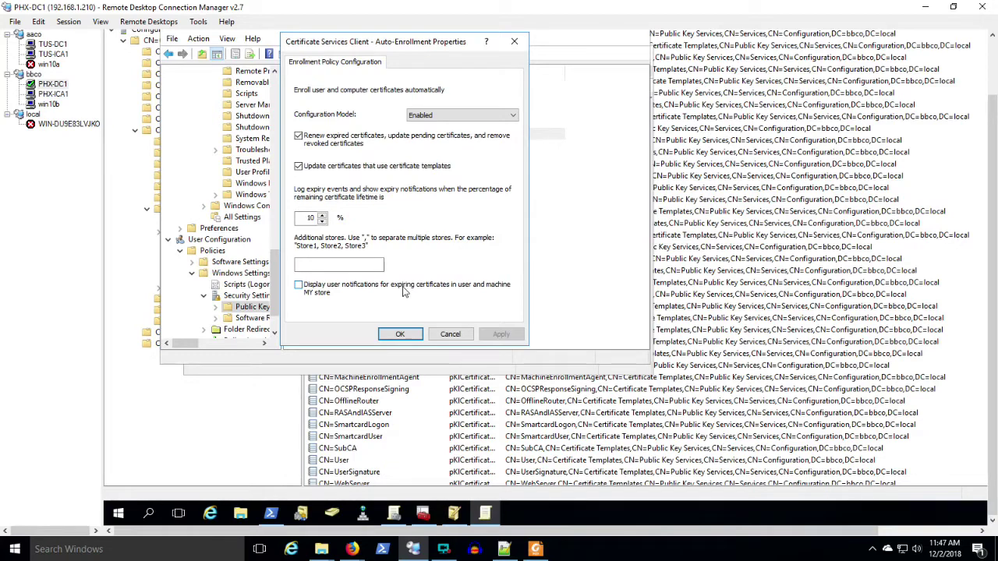
left_click(449, 335)
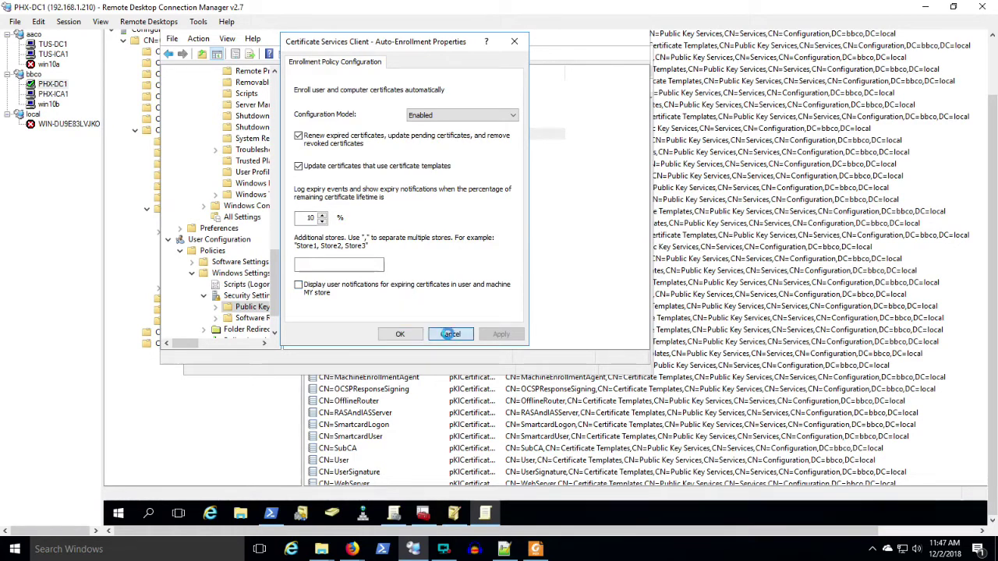
left_click(214, 418)
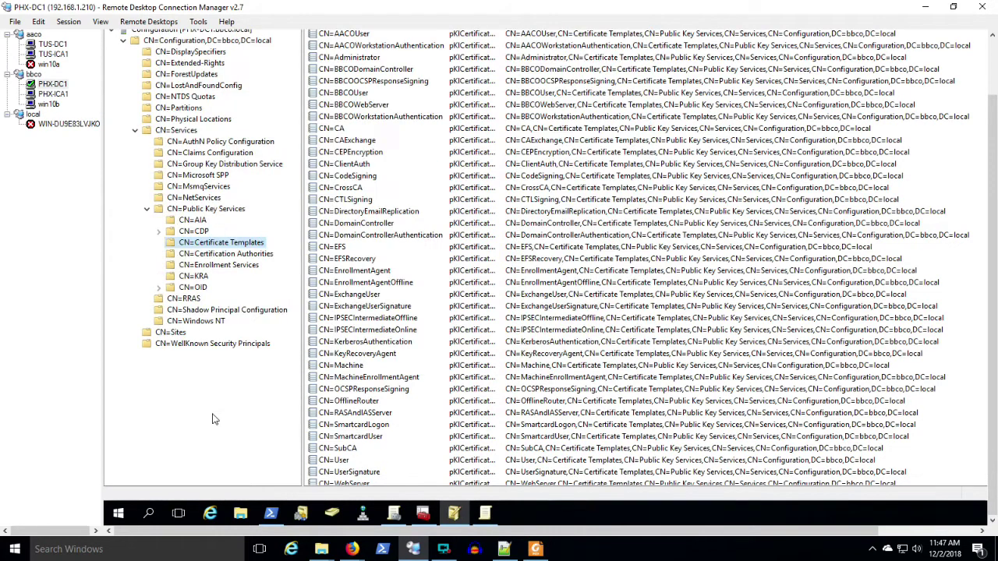
On win10b, confirm the Local Computer personal store holds an AACO-CA-issued workstation certificate
left_click(49, 104)
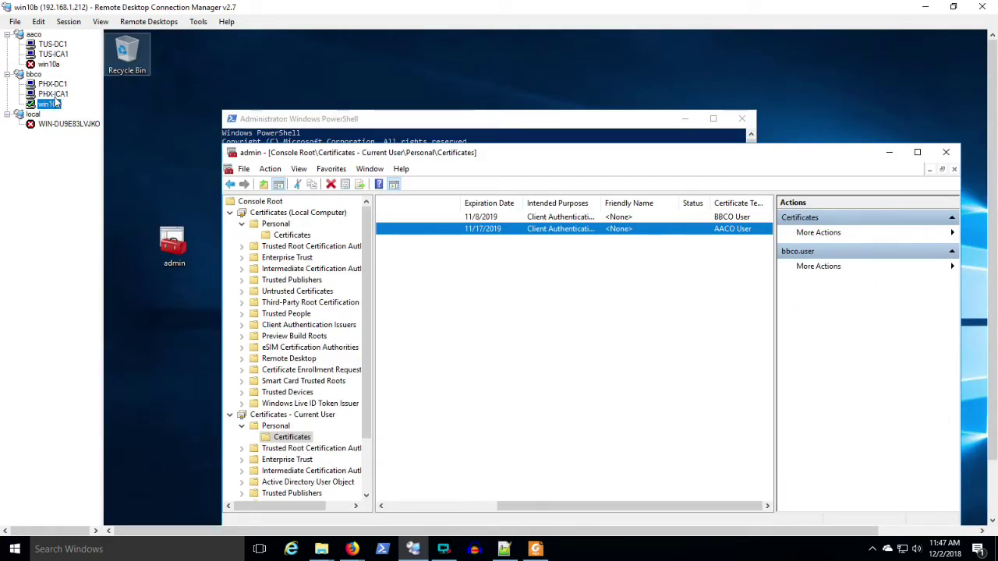
left_click(299, 236)
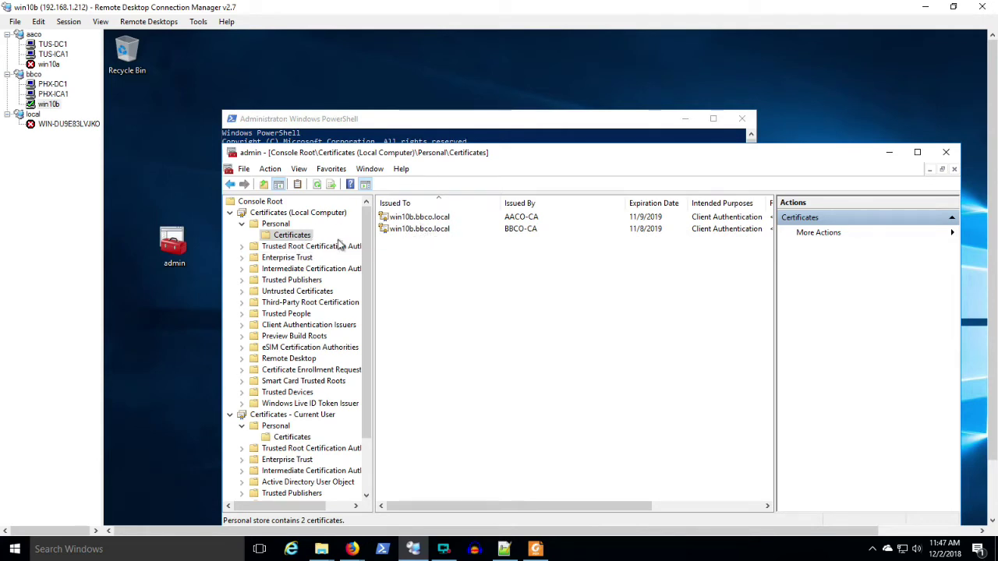
left_click(414, 222)
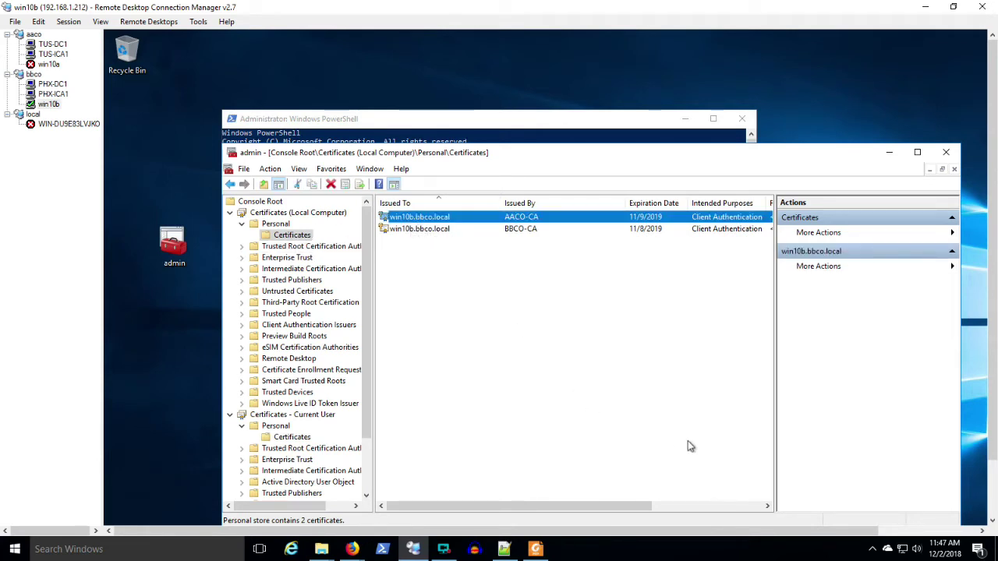
left_click(696, 505)
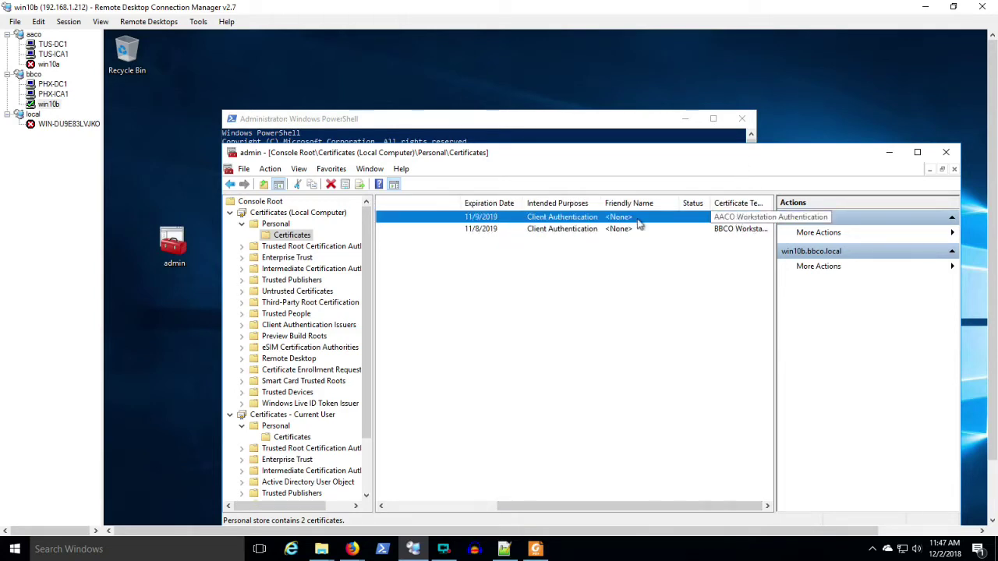
Confirm the Current User personal store holds an AACO-CA-issued user certificate, then switch to TUS-ICA1
left_click(290, 438)
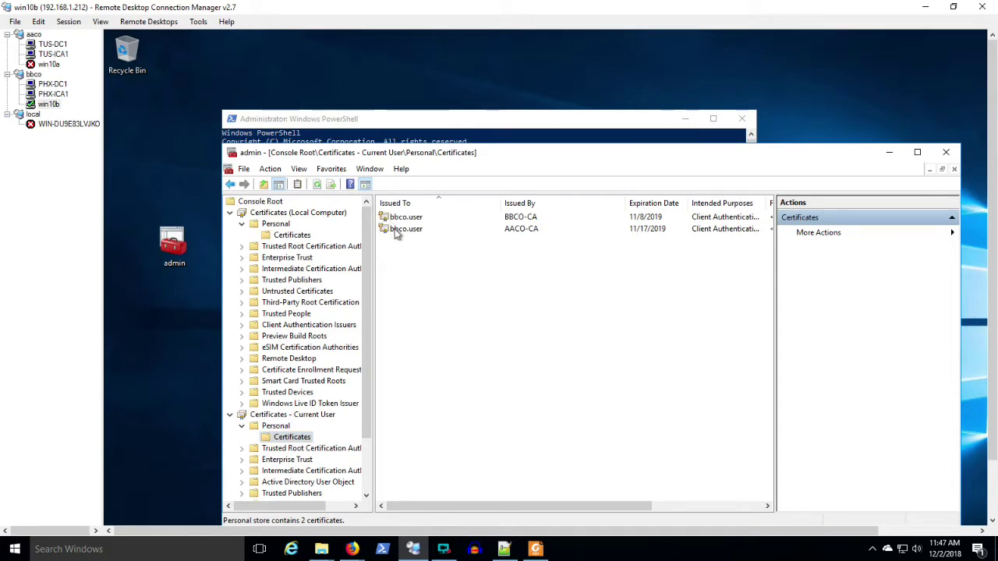
left_click(397, 230)
left_click(696, 507)
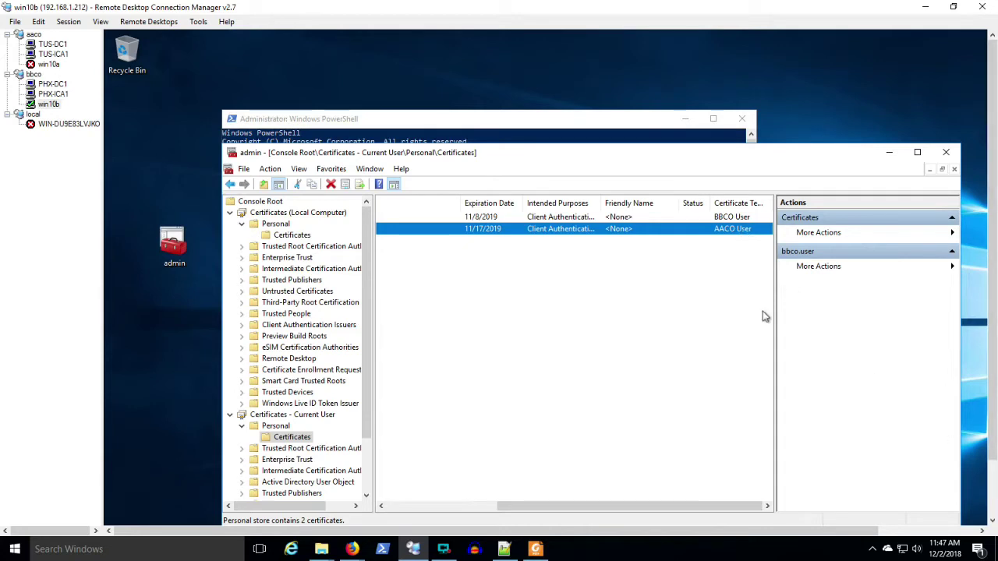
left_click(51, 54)
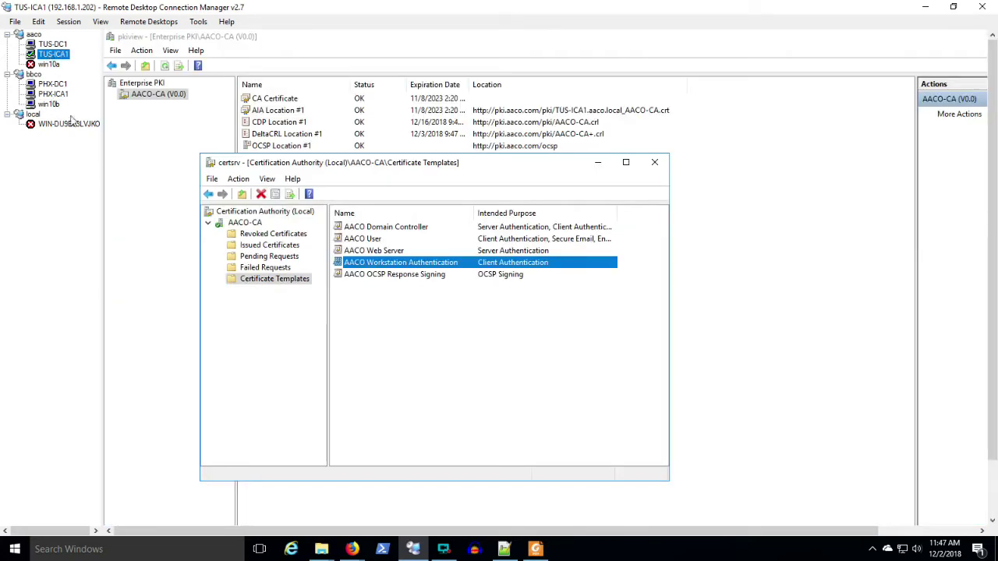
Show AACO-CA's Issued Certificates maximized with the Requester Name column autofitted
left_click(274, 246)
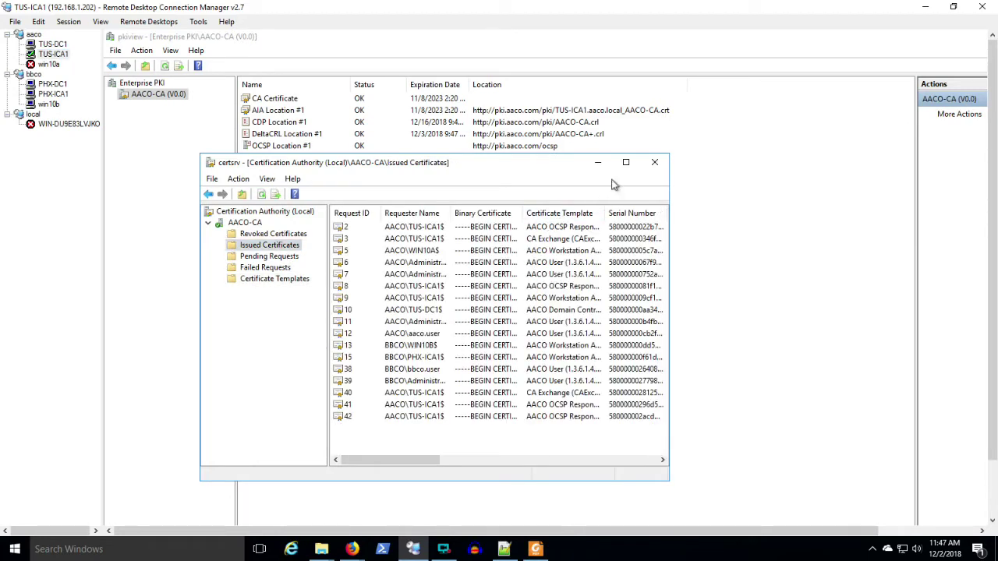
left_click(625, 163)
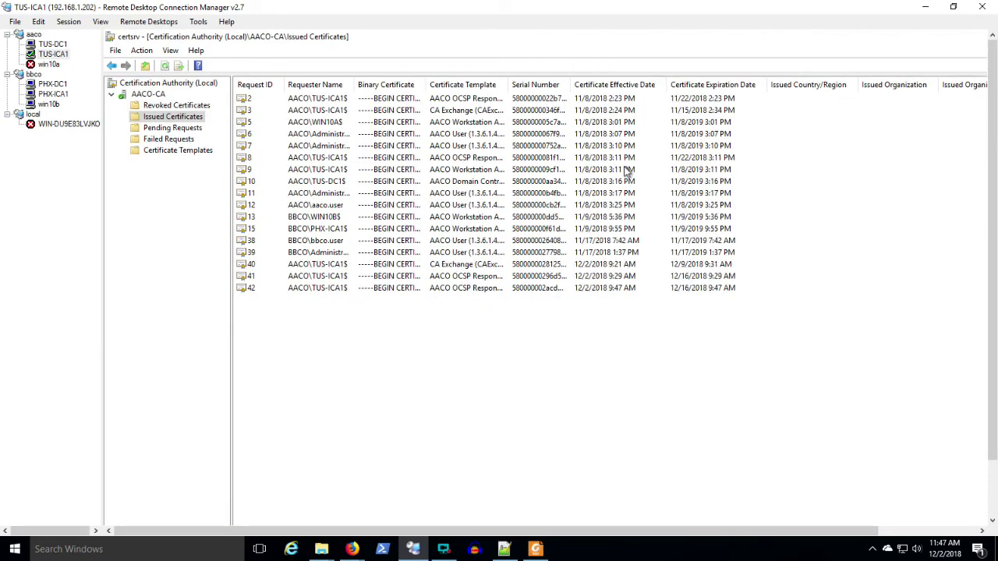
double_click(353, 83)
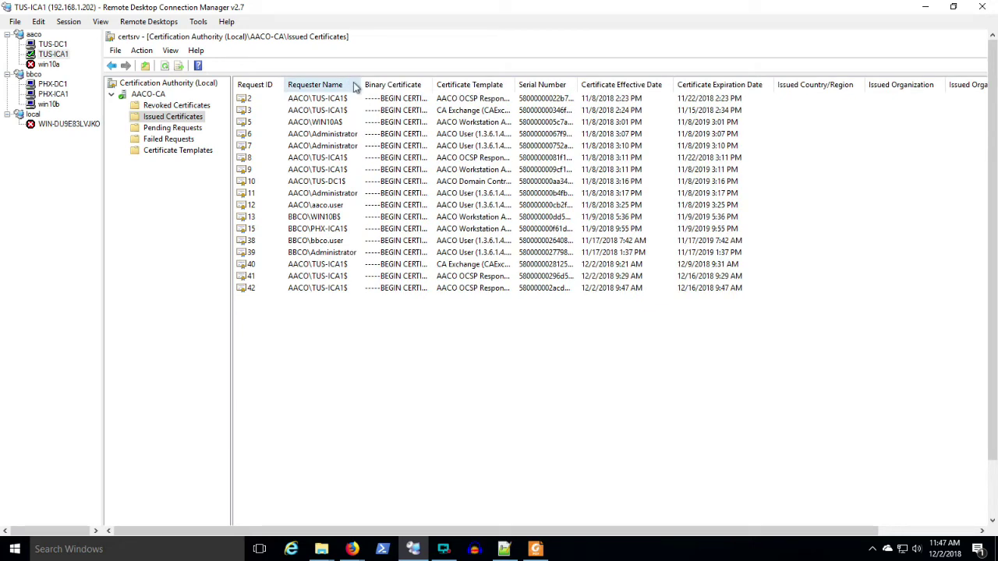
Inspect the certificates issued to WIN10B, PHX-ICA1, the BBCO user and the BBCO administrator
left_click(314, 217)
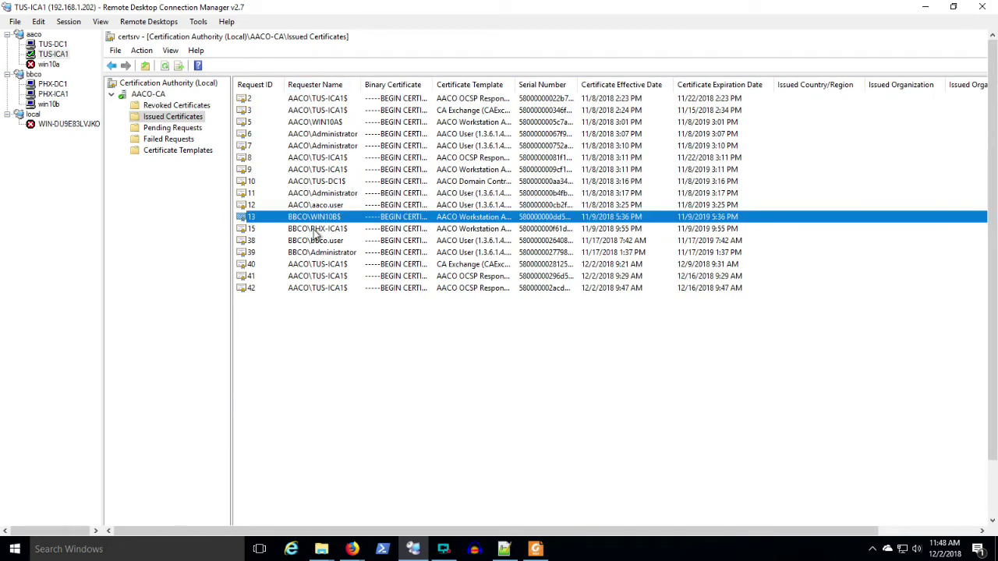
left_click(314, 229)
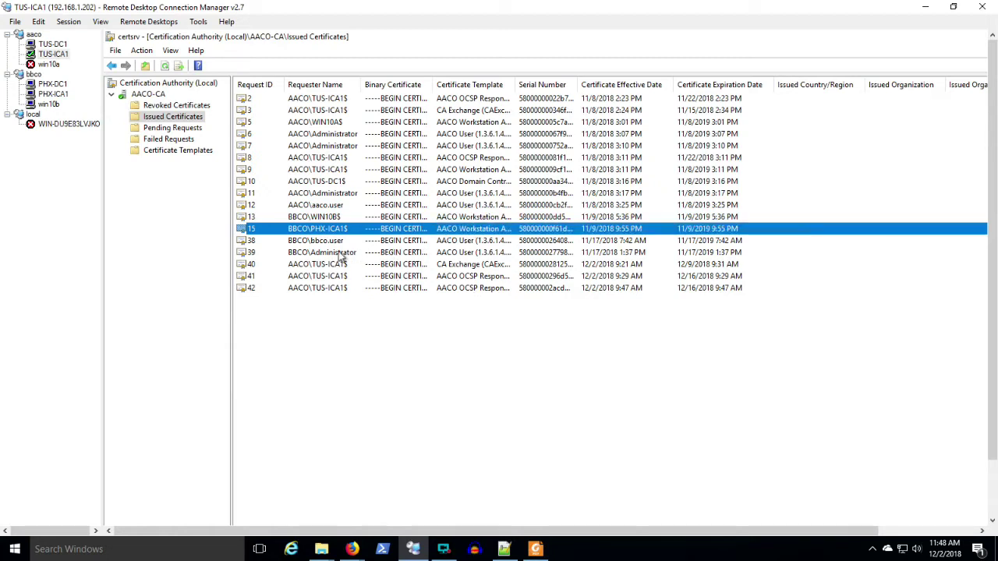
left_click(330, 243)
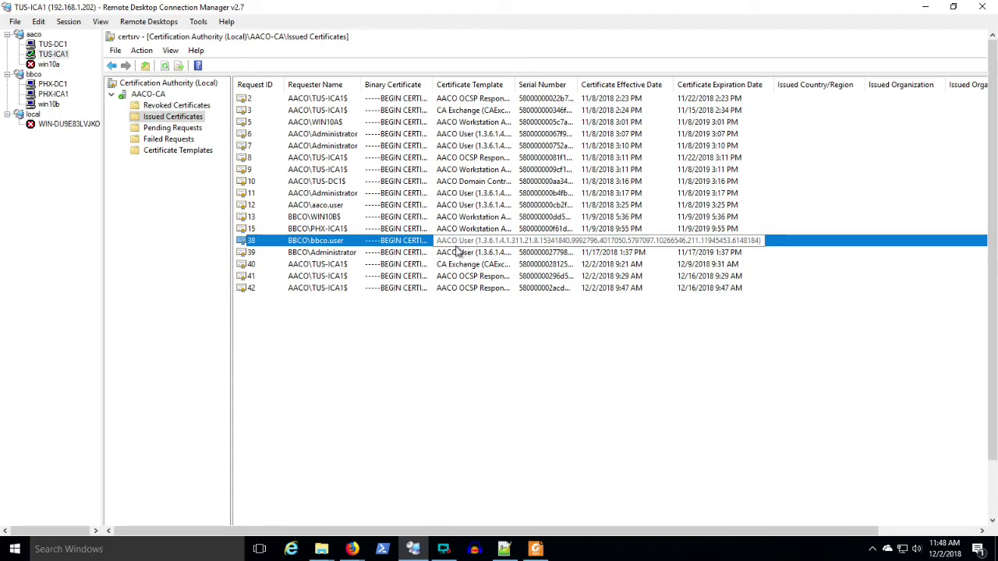
left_click(328, 254)
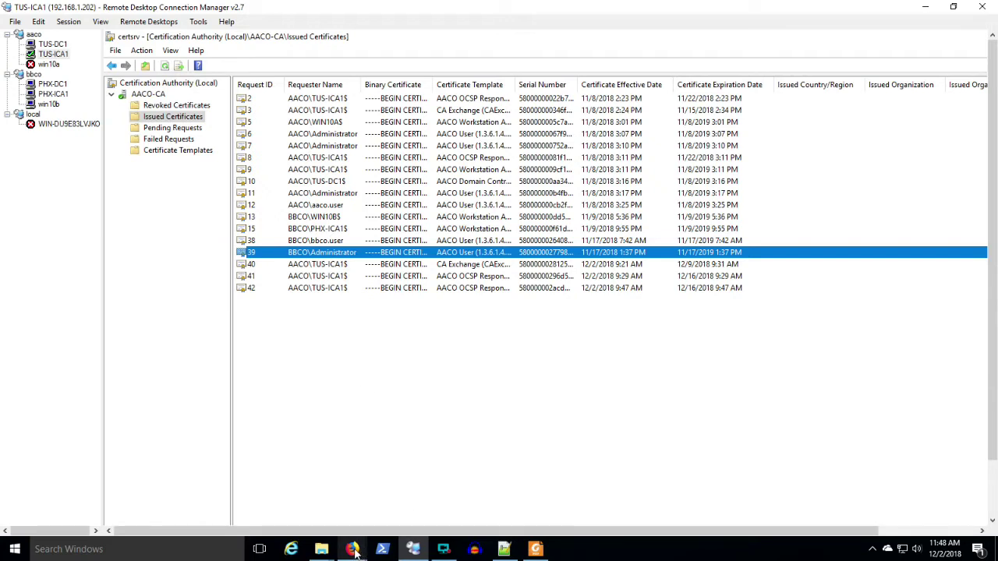
mouse_move(355, 550)
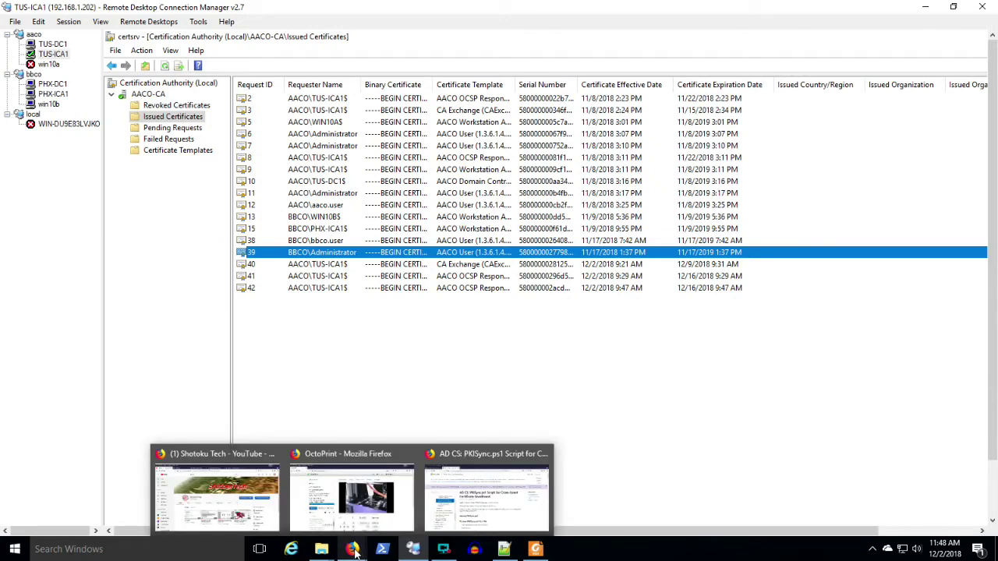
Review the PKISync.ps1 article down to 'To save PKISync.ps1', then bring up the cross forest iii.txt notes
left_click(478, 508)
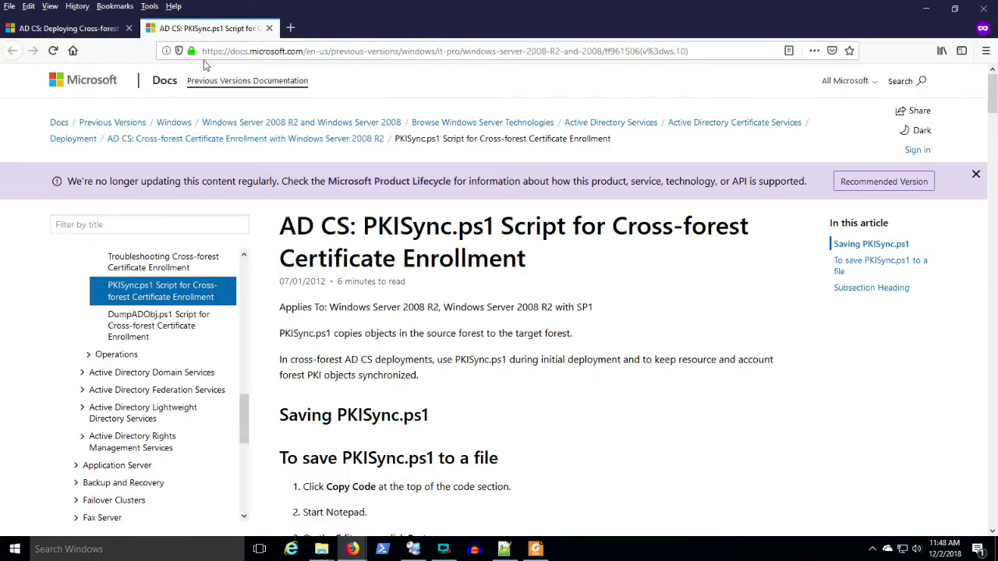
left_click(90, 28)
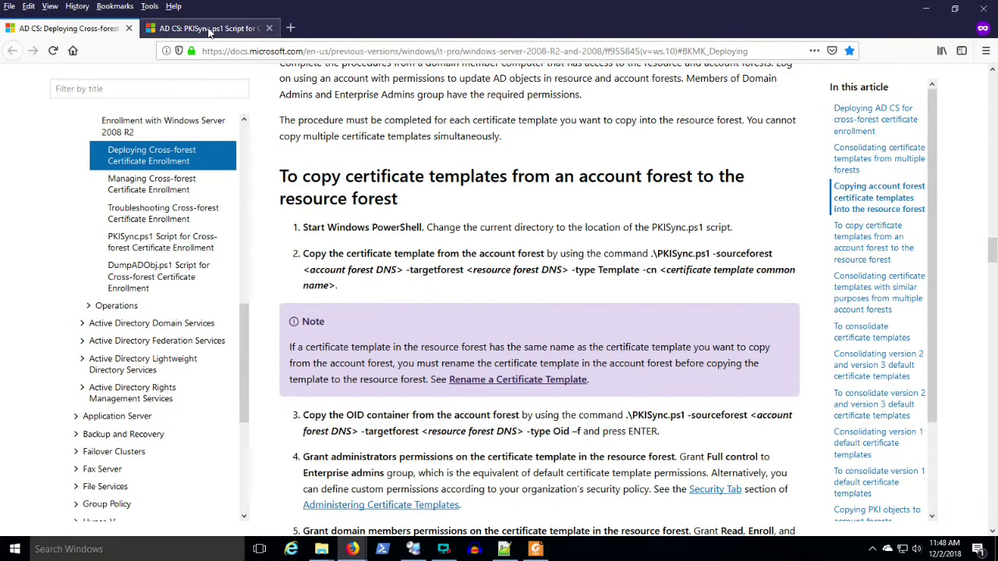
left_click(209, 29)
scroll(533, 335, "down", 3)
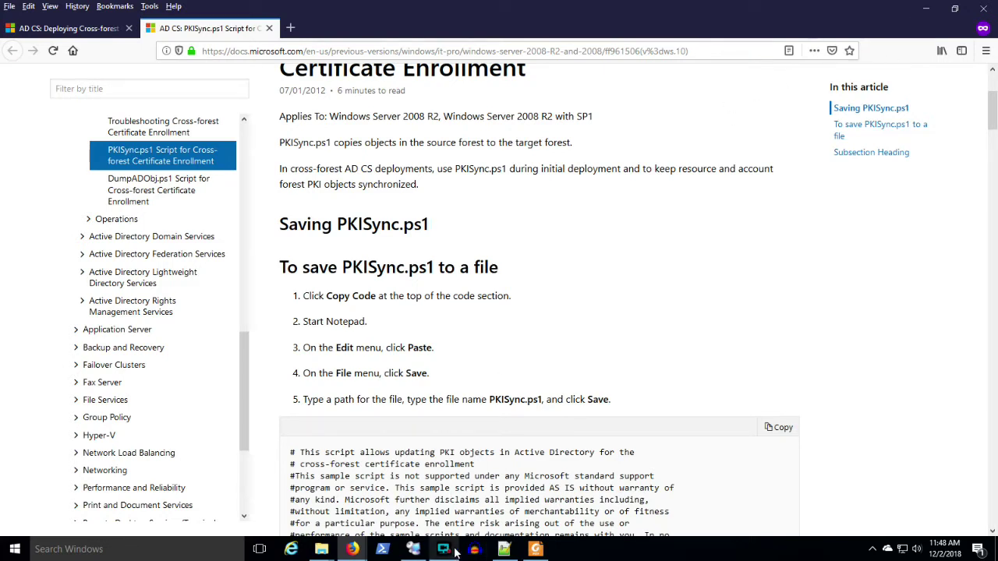
left_click(504, 550)
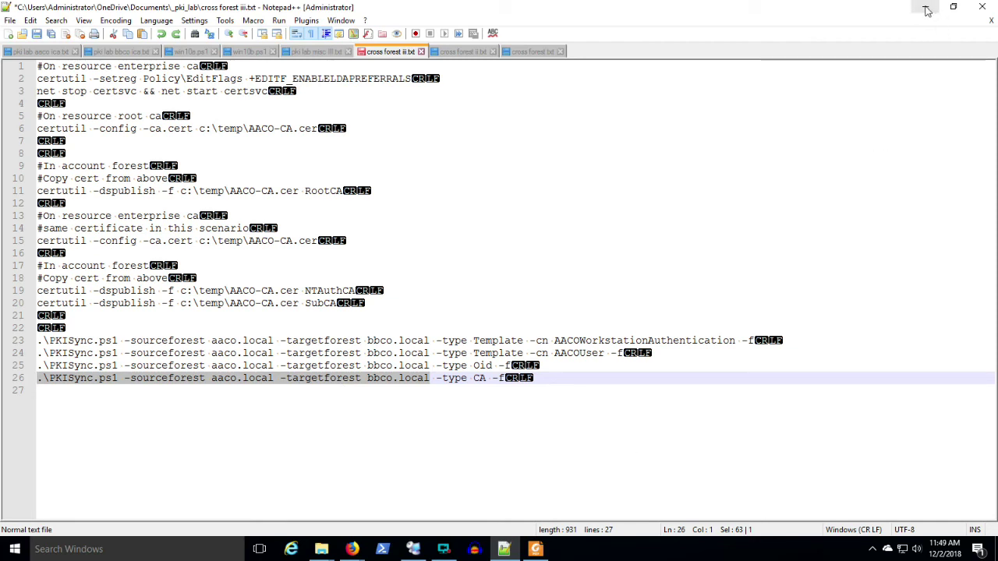
Glance at the lab PKI diagram in Foxit Reader, then minimize it and Notepad++ to reveal Firefox
left_click(535, 549)
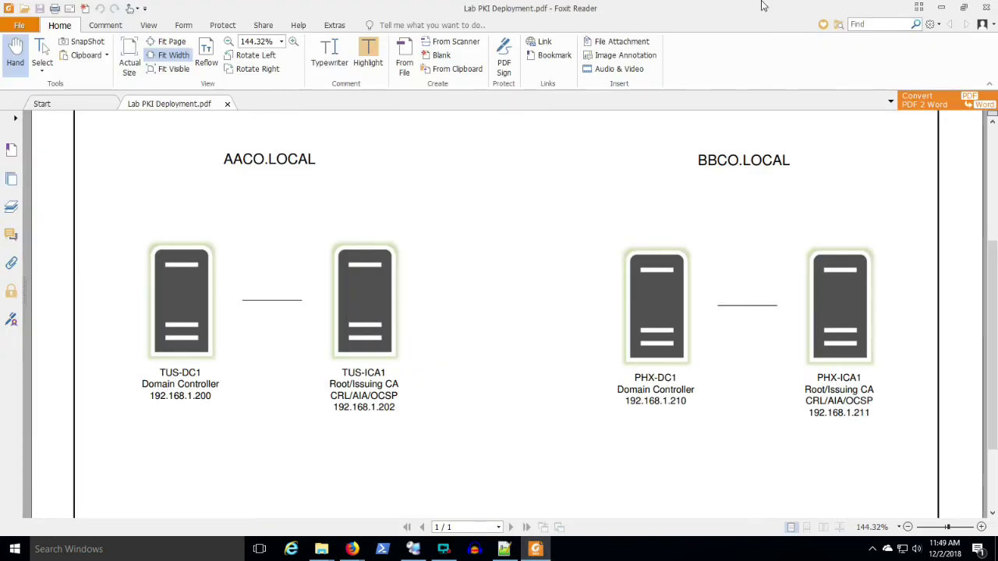
left_click(943, 8)
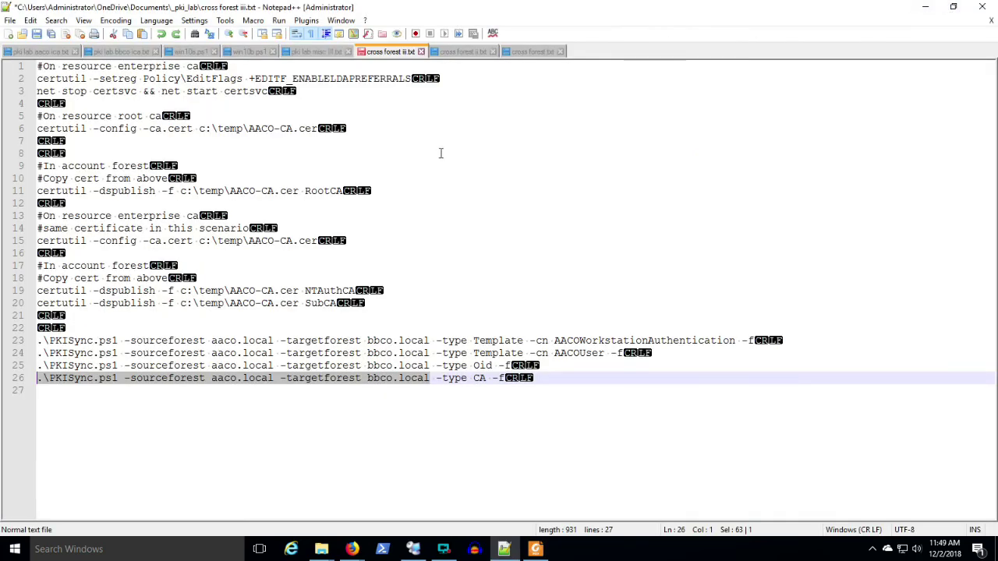
left_click(924, 12)
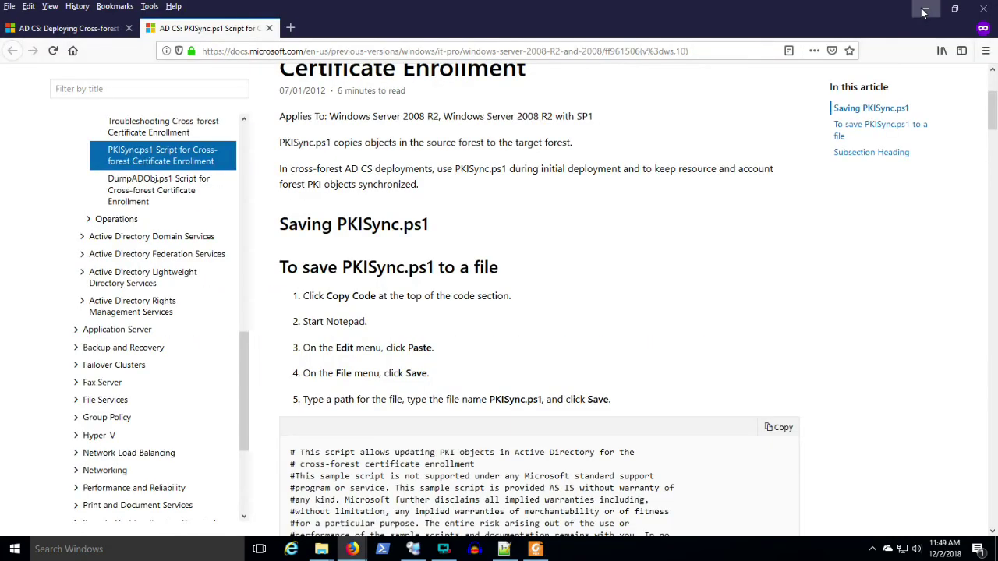